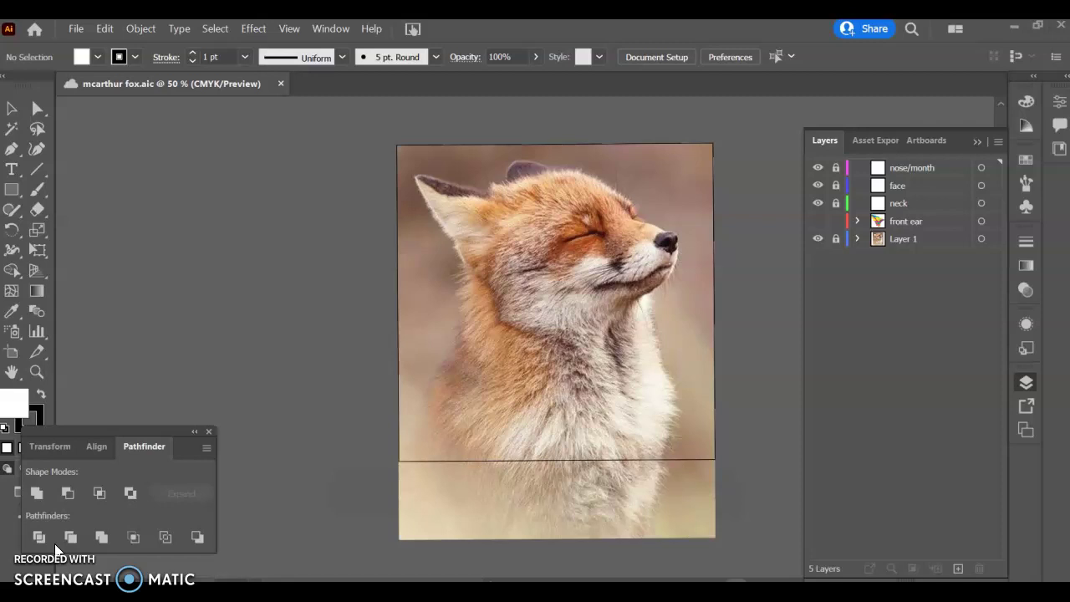
Step: Add two new empty layers at the top of the layer stack
scroll(711, 234, "up", 3)
scroll(716, 236, "down", 2)
scroll(716, 265, "up", 1)
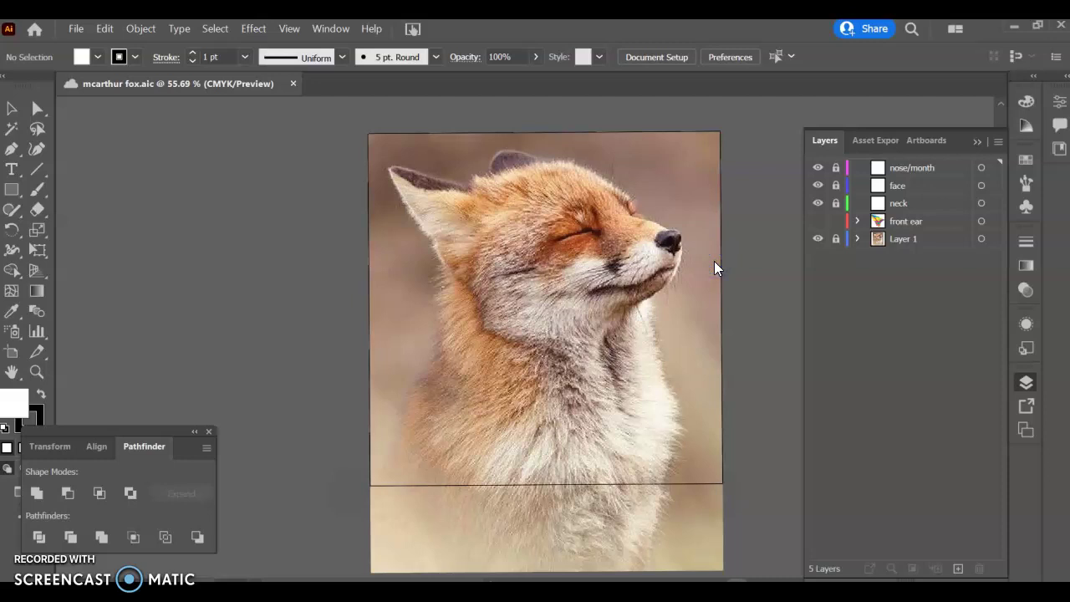
left_click(958, 568)
left_click(959, 568)
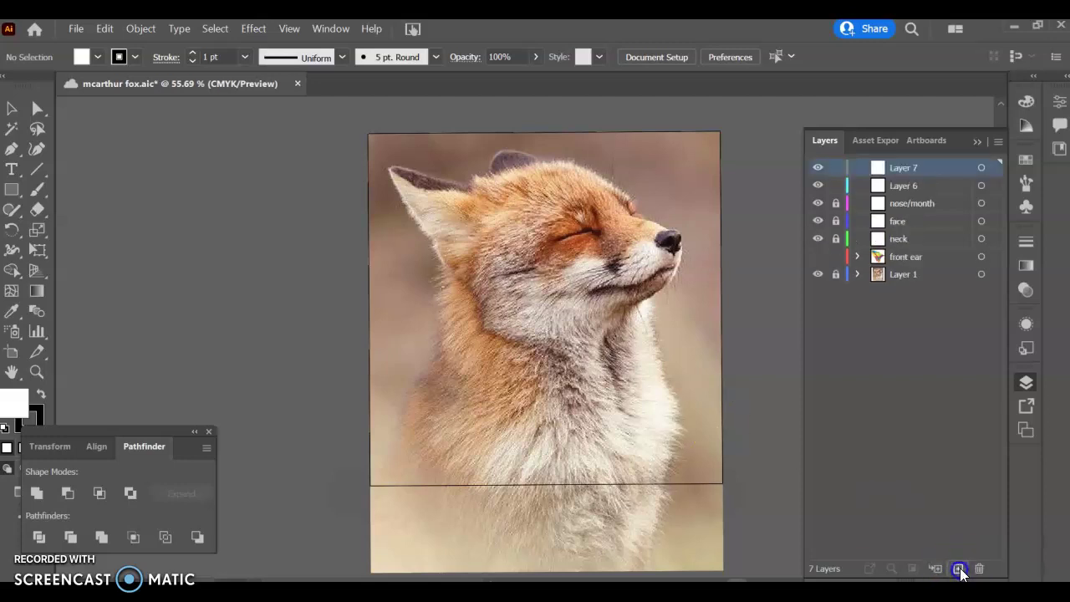
left_click(906, 187)
double_click(906, 188)
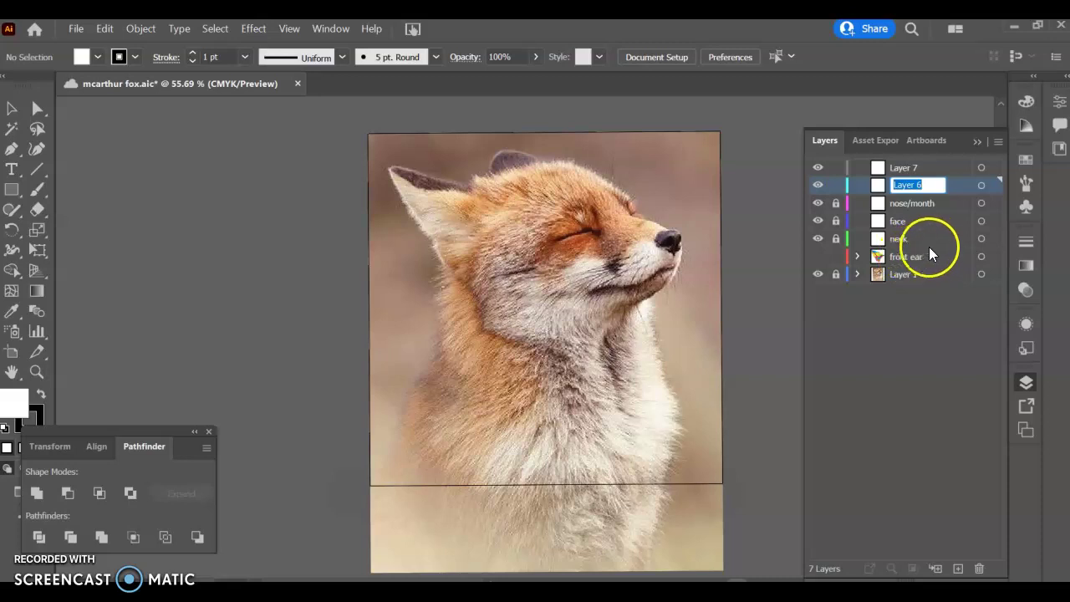
left_click(919, 222)
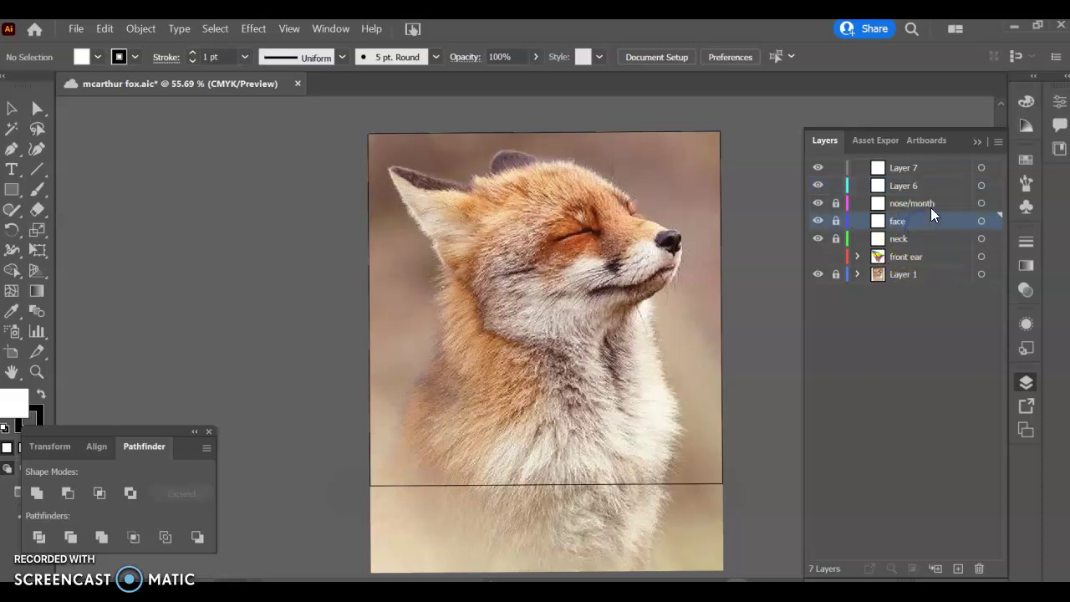
left_click(908, 185)
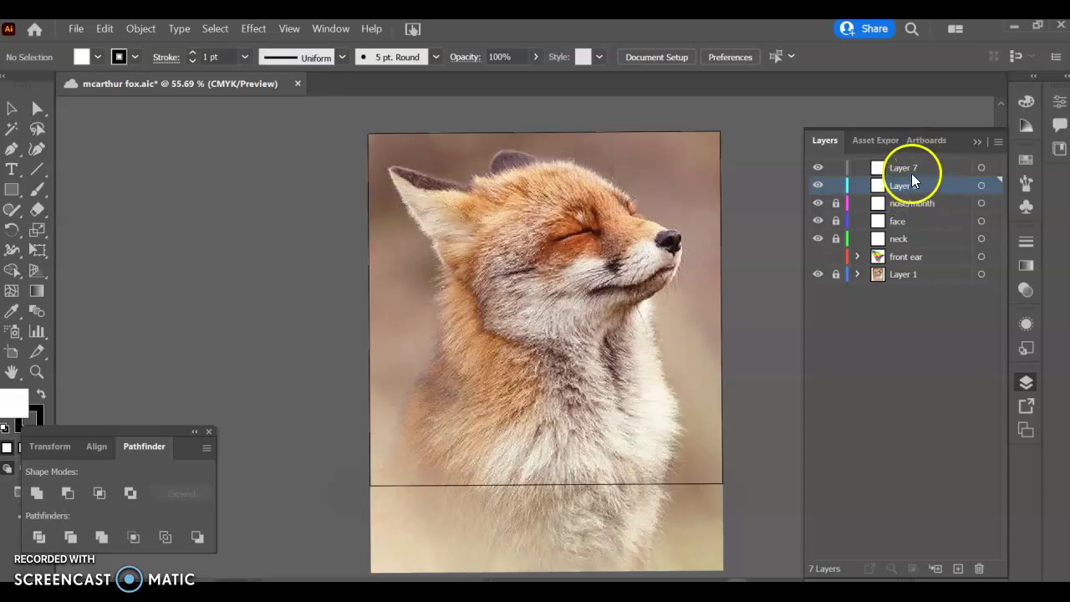
Step: Lock Layer 6, Layer 7 and the front ear layer, checking the front ear artwork before hiding it again
left_click(835, 185)
left_click(834, 167)
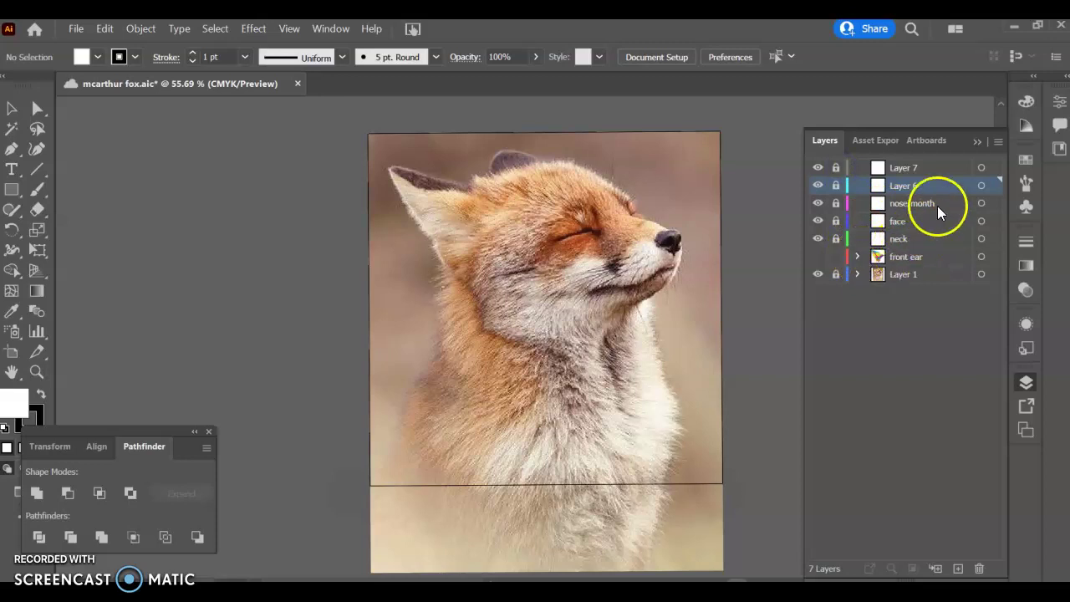
left_click(818, 256)
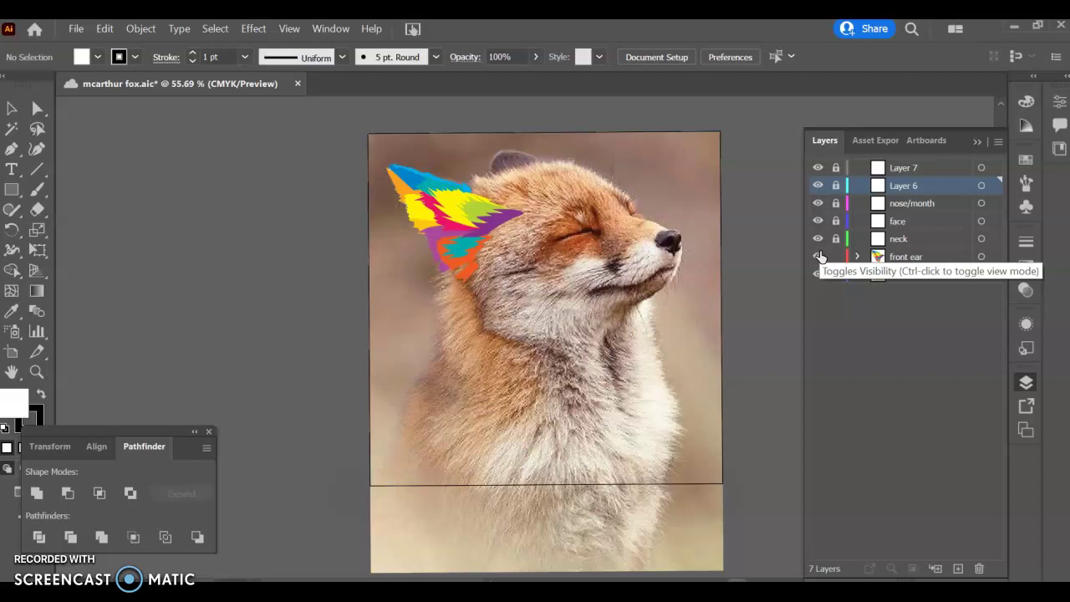
left_click(819, 256)
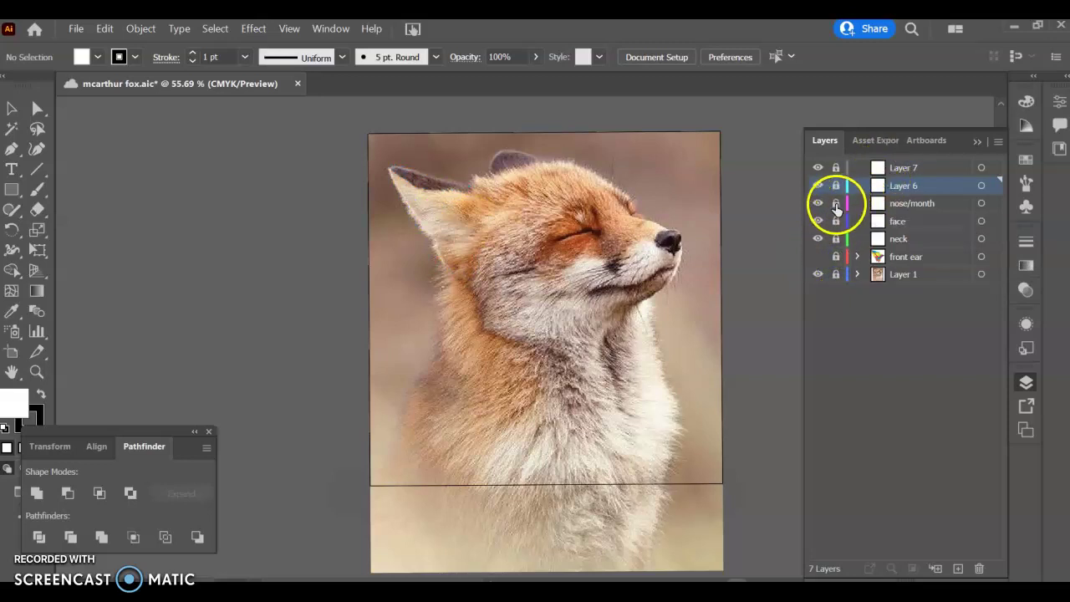
Step: Unlock the nose/month layer and make it the active layer for tracing the fox's snout
left_click(834, 205)
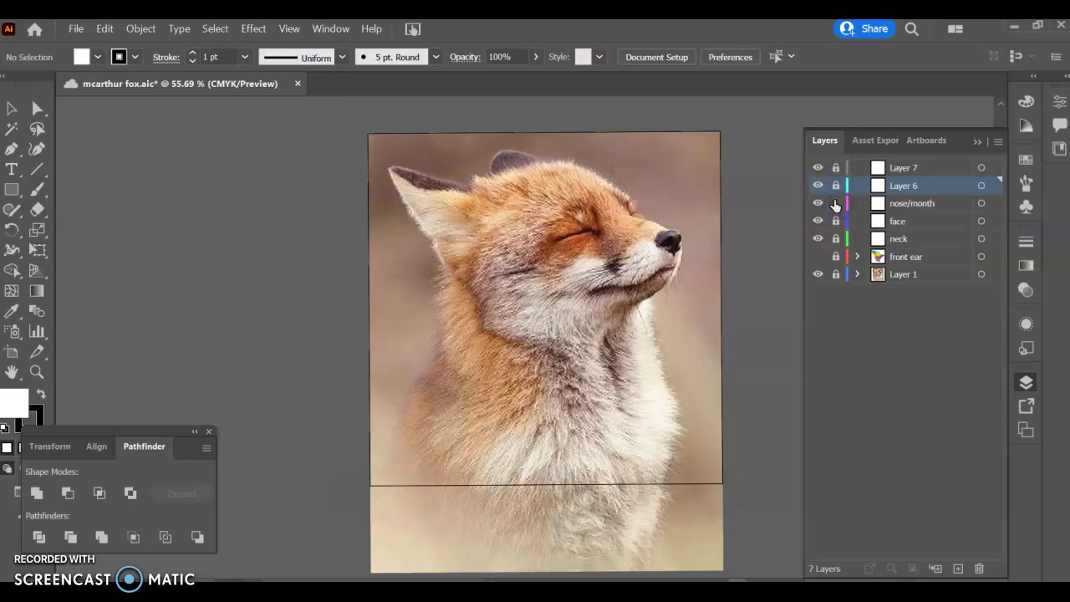
scroll(628, 336, "up", 7)
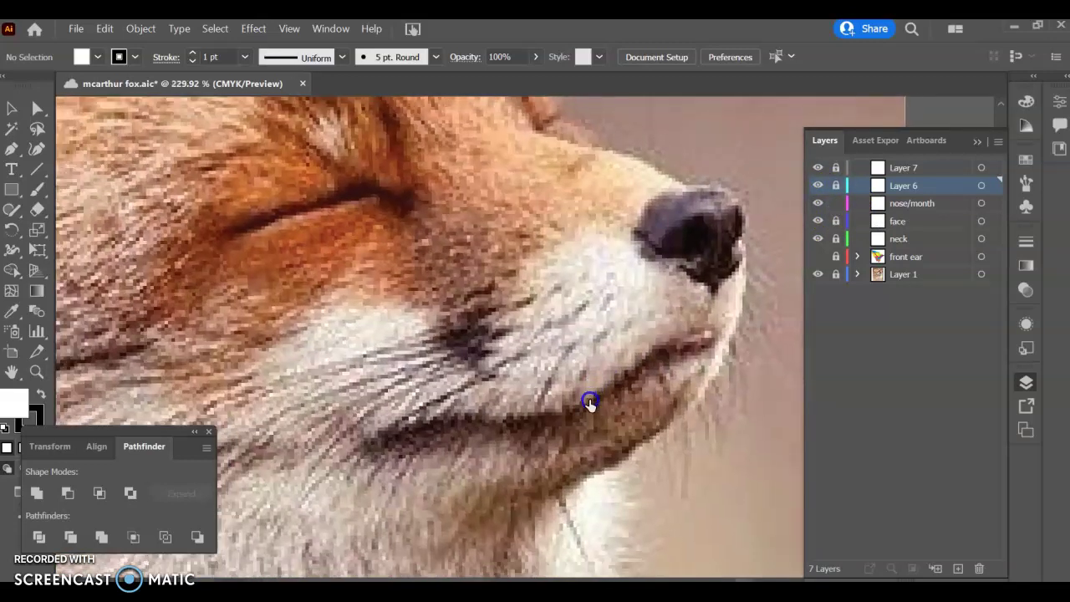
scroll(580, 376, "down", 2)
scroll(491, 408, "down", 1)
left_click(932, 205)
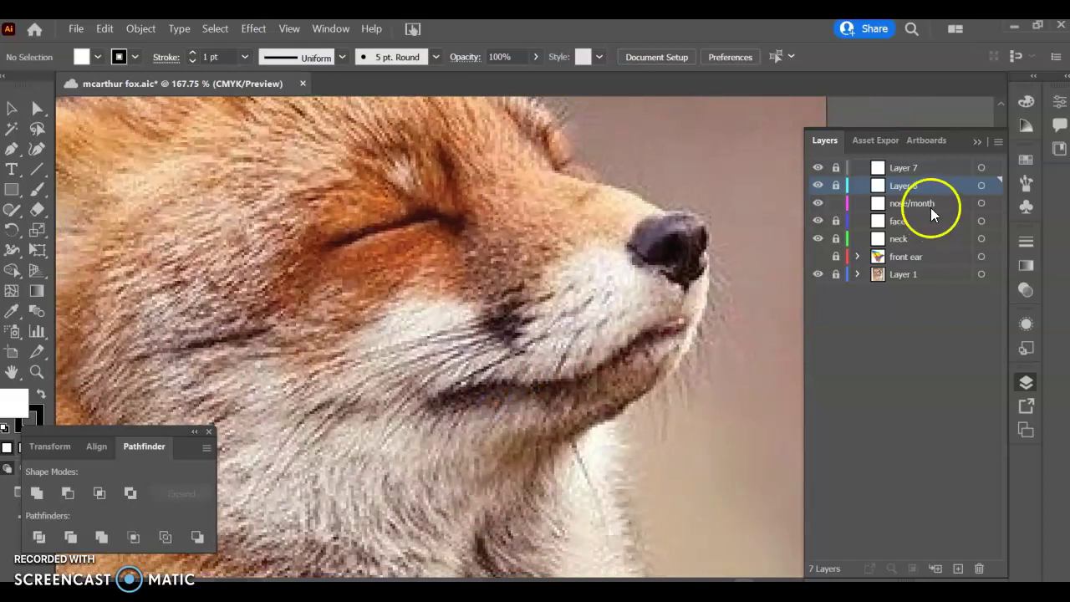
left_click_drag(676, 339, 544, 373)
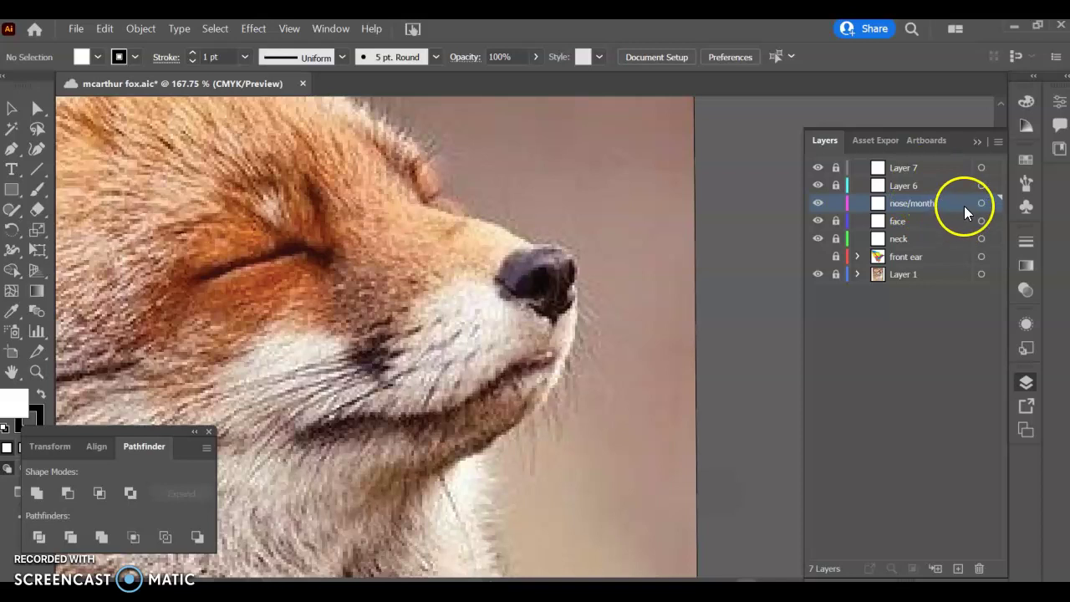
Step: Open the Bright color properties swatch library and enlarge it beside the artwork to show more color groups
left_click(97, 57)
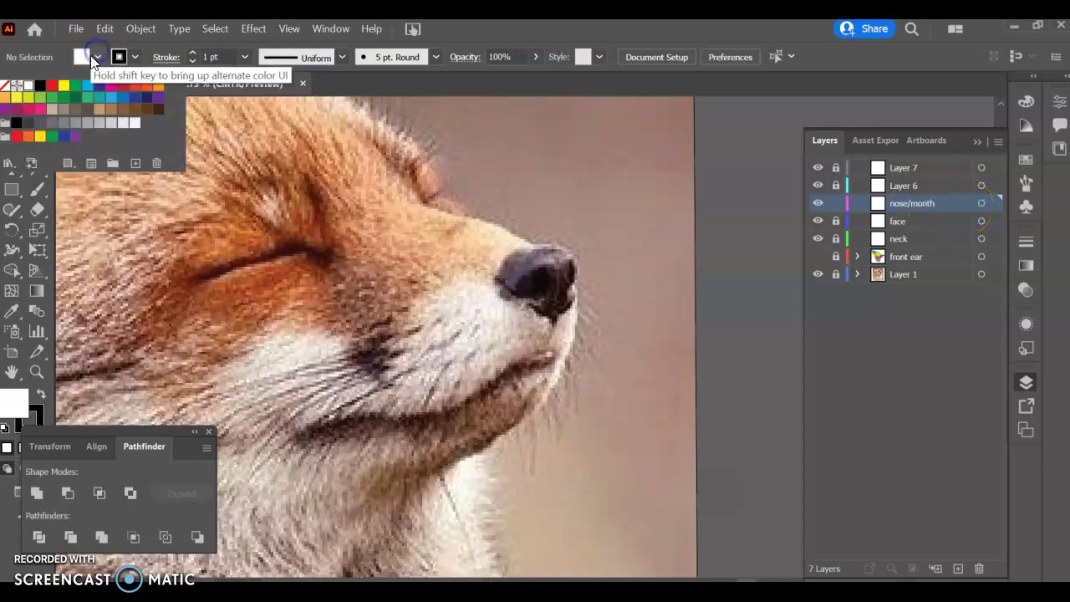
left_click(9, 164)
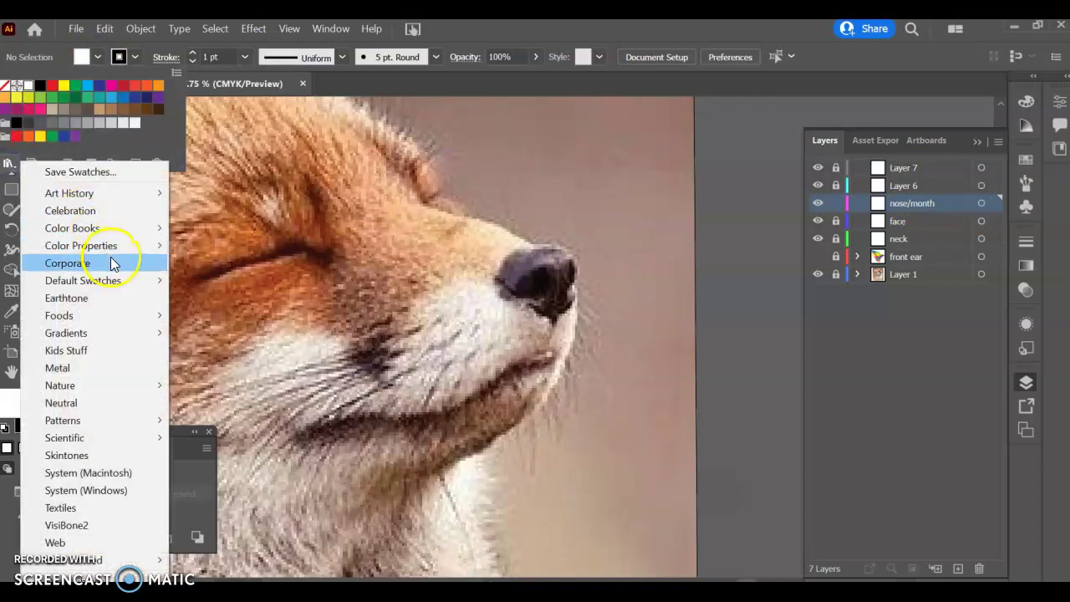
mouse_move(134, 246)
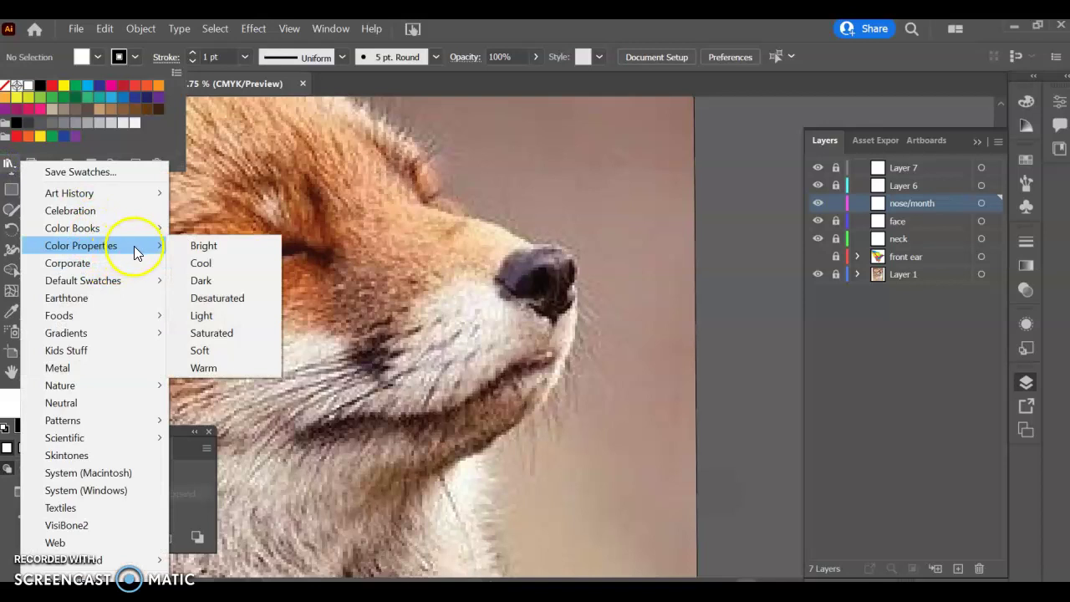
left_click(200, 245)
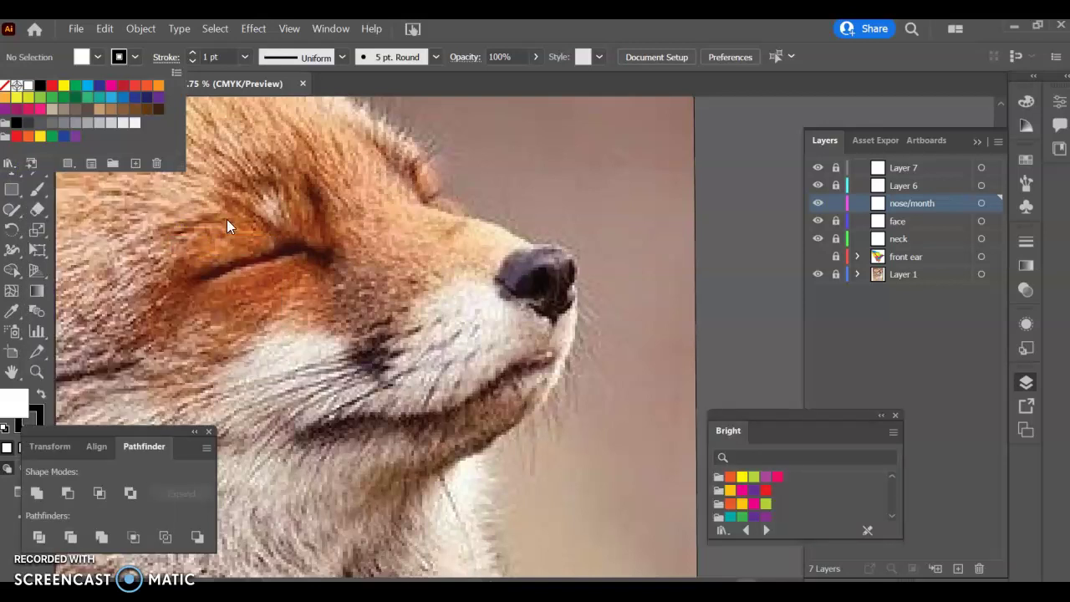
left_click(818, 422)
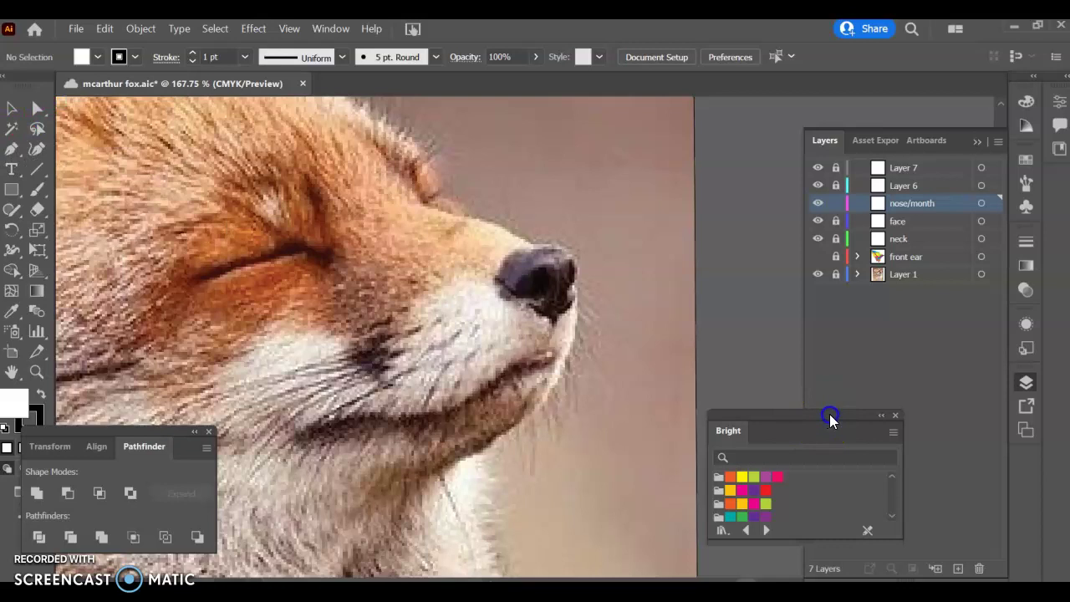
left_click_drag(827, 414, 872, 324)
left_click_drag(874, 450, 871, 555)
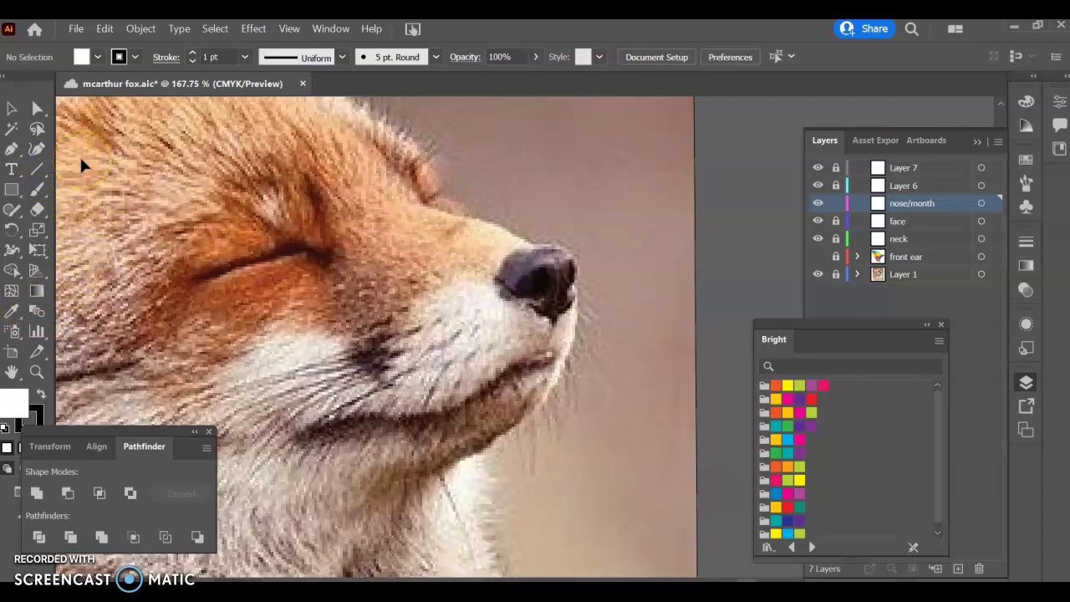
Step: Trace the curved nostril area of the nose with the Pencil tool, fill it dark blue and save the document
key("n")
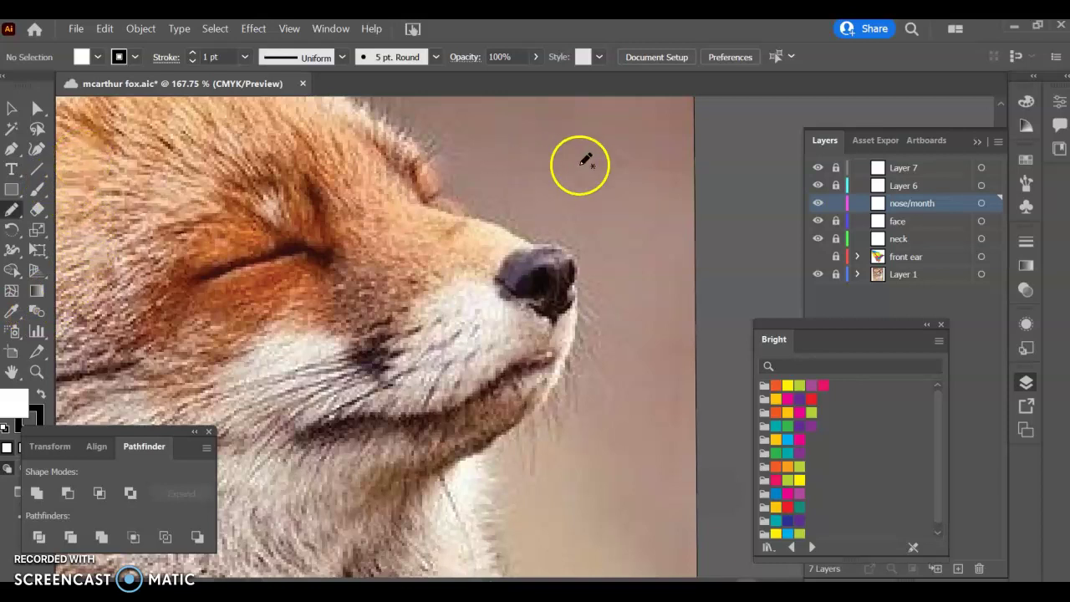
left_click(547, 272)
mouse_move(547, 270)
left_mouse_down()
mouse_move(509, 289)
mouse_move(497, 280)
mouse_move(532, 301)
mouse_move(551, 264)
left_mouse_up()
left_click(787, 519)
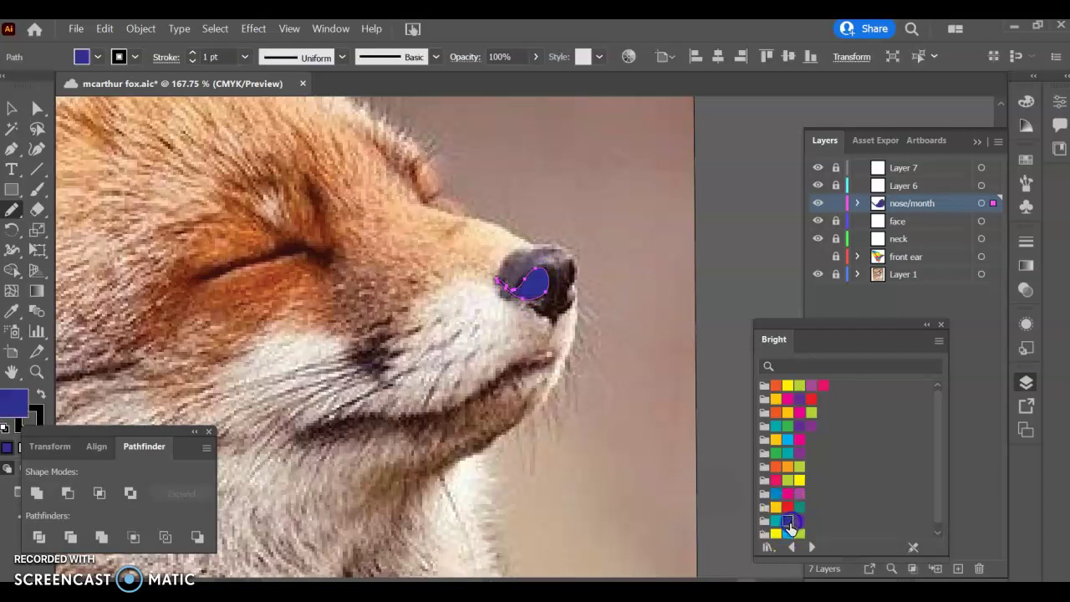
left_click(581, 247)
key("ctrl+s")
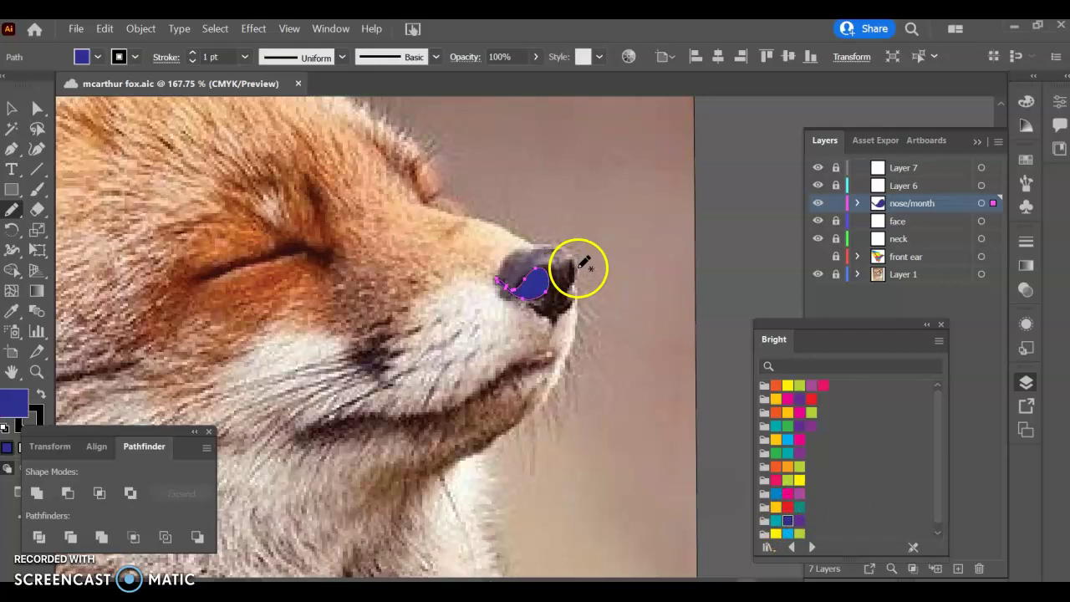
Step: Draw a small narrow shape at the front tip of the nose, filled dark blue with no stroke
left_click_drag(574, 279, 573, 261)
left_click(788, 525)
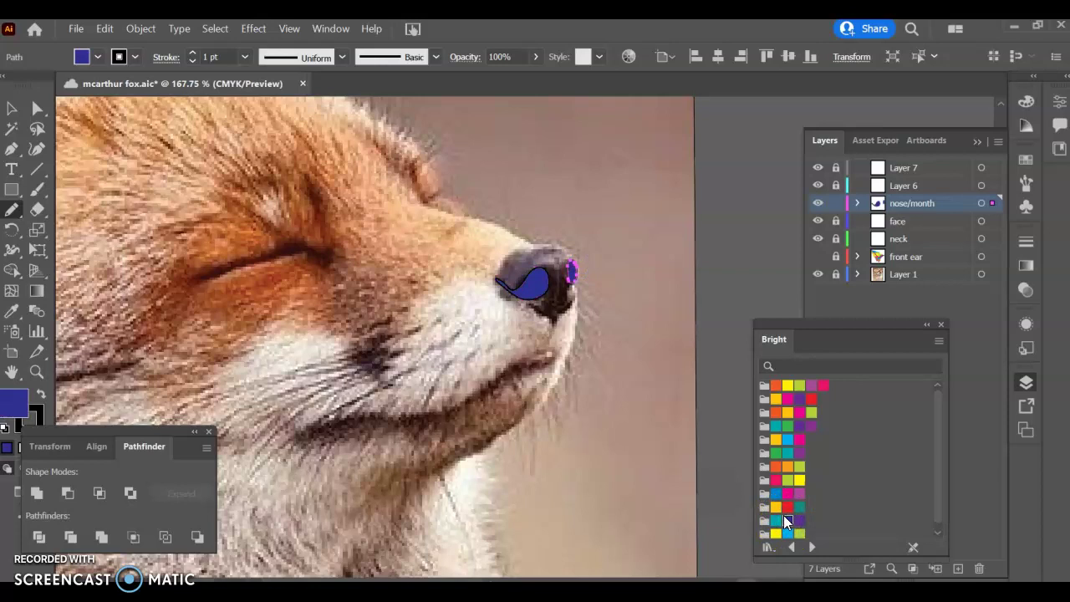
left_click(130, 56)
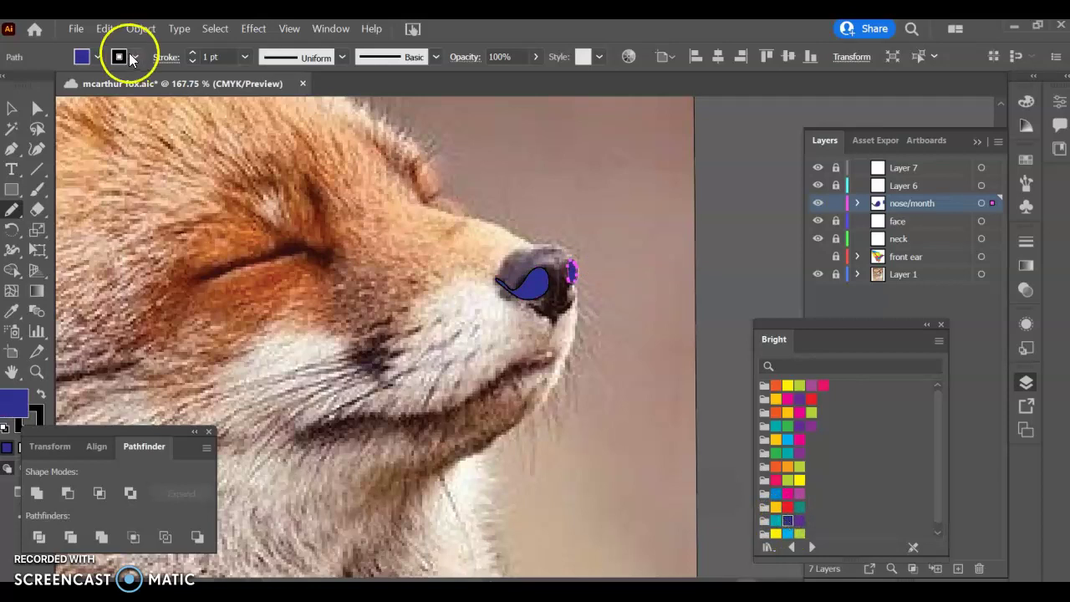
left_click(16, 84)
left_click(5, 86)
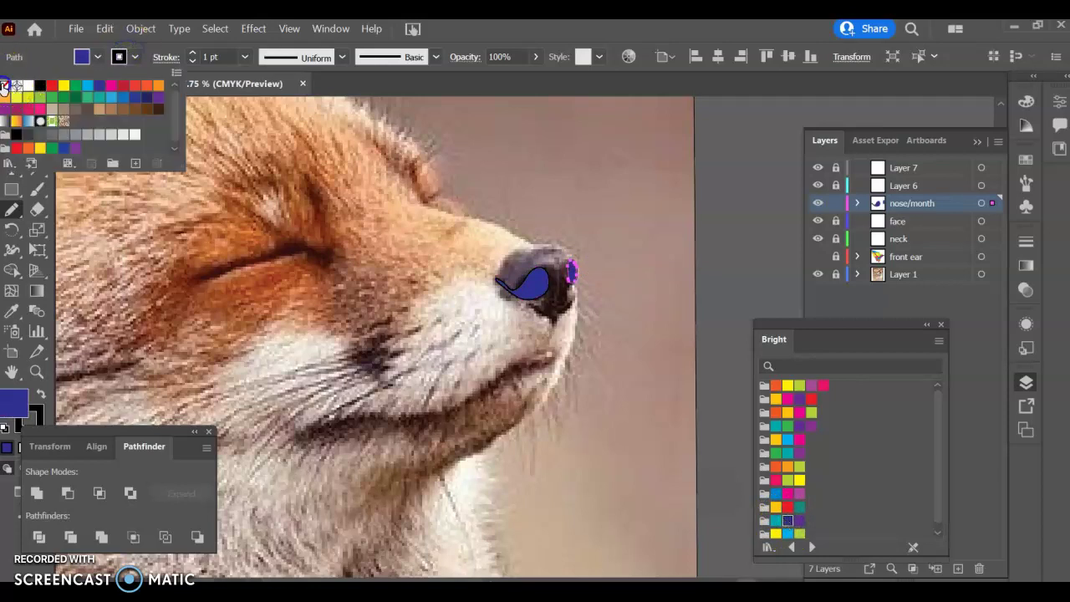
Step: Draw a V-shaped area along the underside of the nose and fill it dark blue
left_click(562, 286)
left_click(585, 254)
left_click(568, 334)
left_click(787, 516)
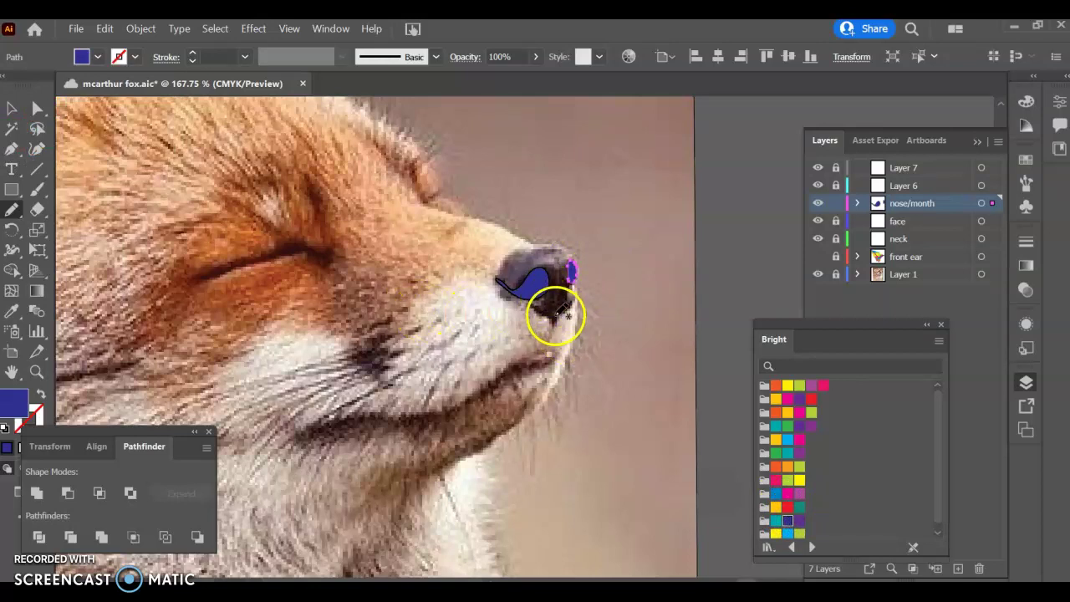
mouse_move(558, 308)
left_mouse_down()
mouse_move(531, 310)
mouse_move(551, 322)
mouse_move(565, 309)
mouse_move(552, 310)
left_mouse_up()
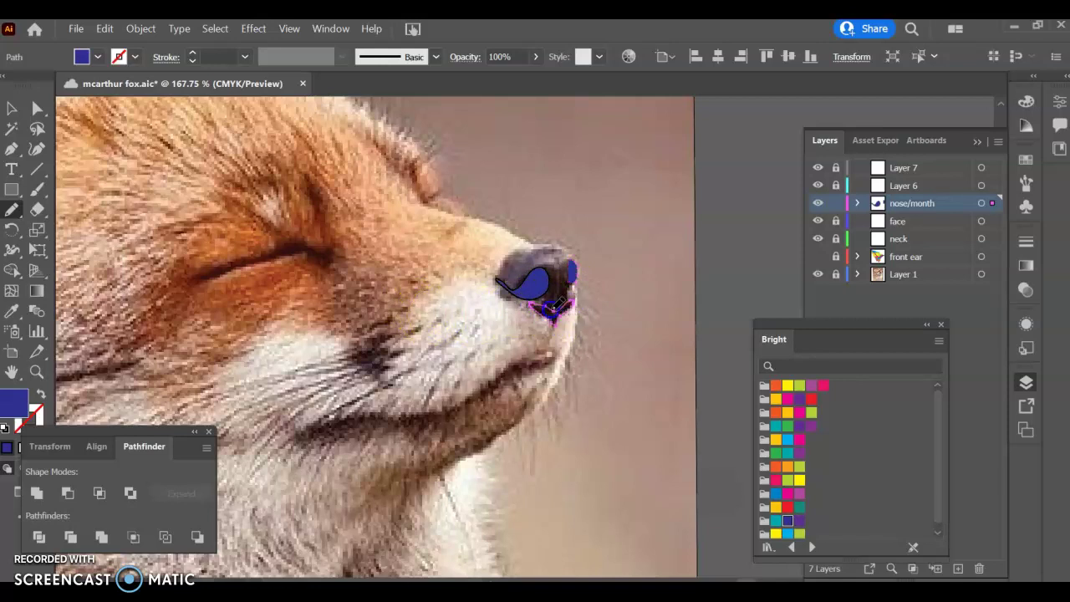
left_click(787, 520)
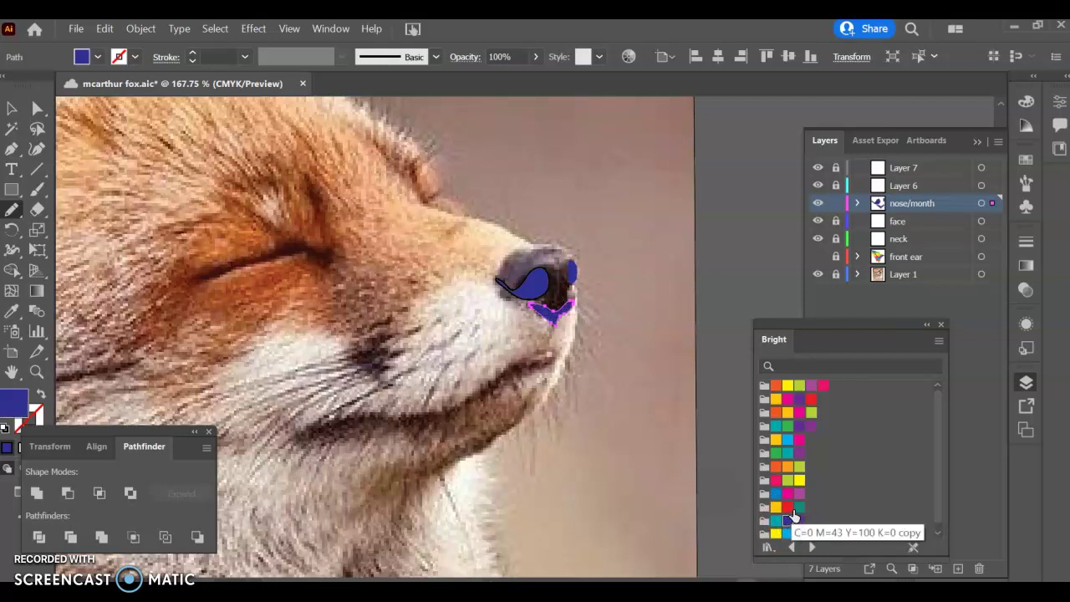
Step: Draw an oval shape over the dark middle of the nose and fill it with purple C=57 M=96 Y=6 K=0
left_click(12, 208)
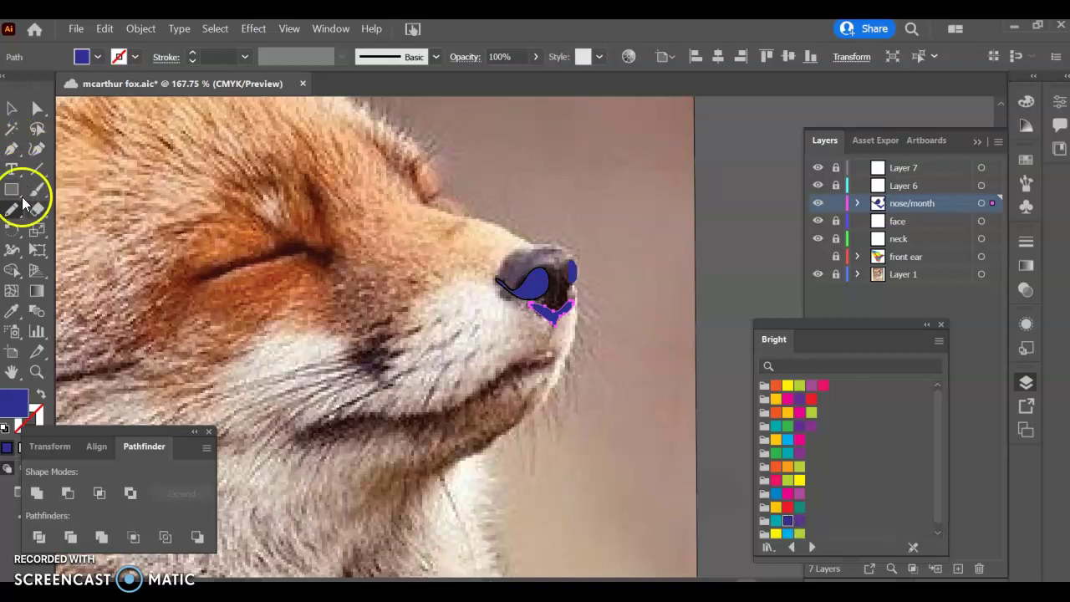
mouse_move(539, 289)
left_mouse_down()
mouse_move(547, 316)
mouse_move(561, 316)
mouse_move(573, 269)
mouse_move(548, 257)
mouse_move(543, 293)
left_mouse_up()
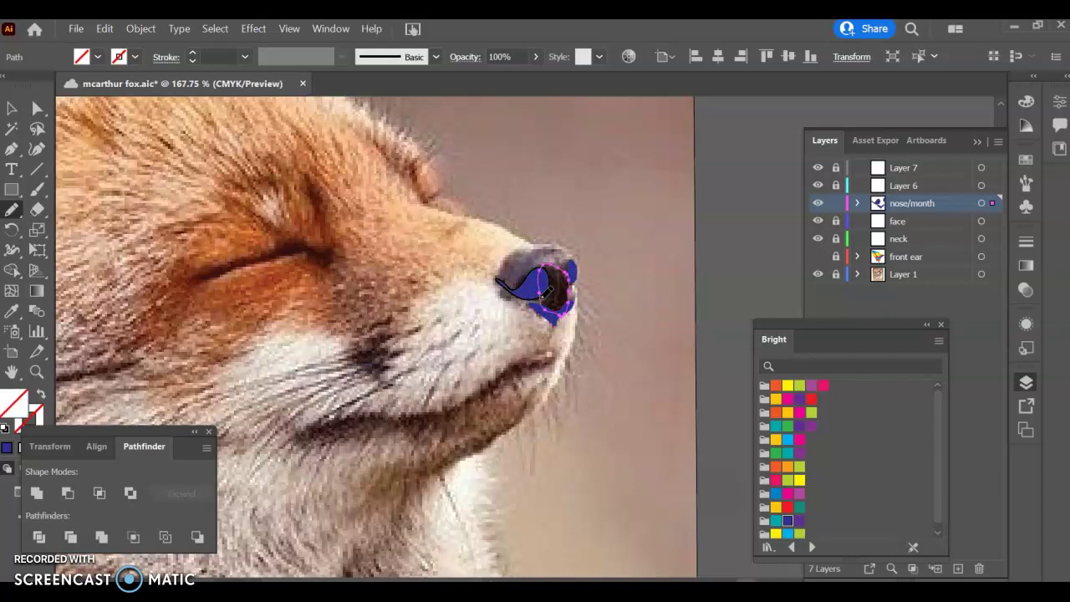
left_click(799, 521)
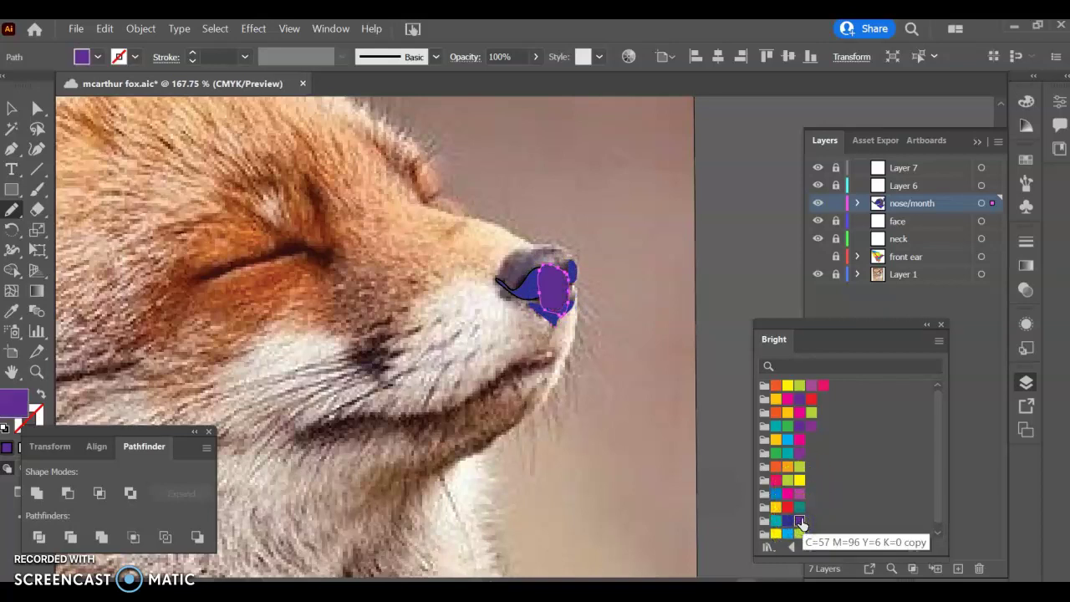
Step: Move the purple oval below the three blue paths within the nose/month layer
left_click(857, 203)
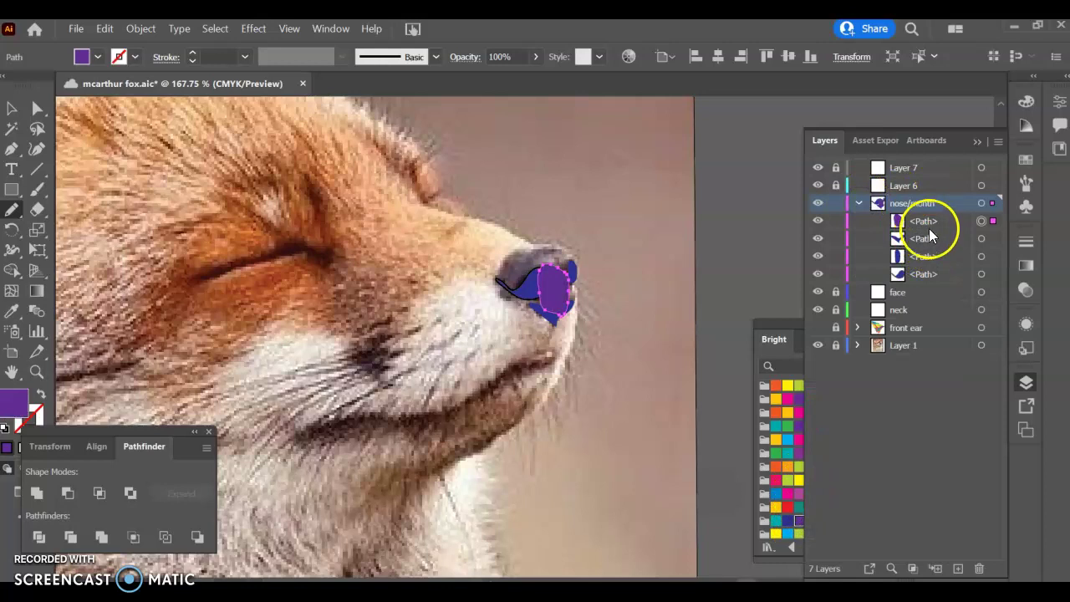
left_click_drag(932, 227, 938, 277)
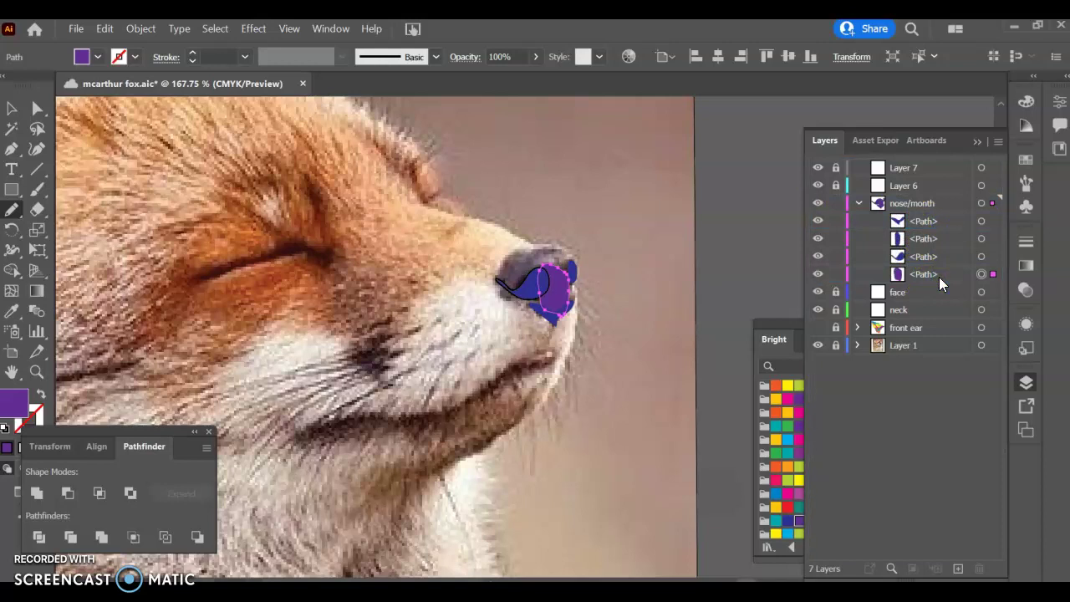
Step: Remove the black stroke from the curved dark blue nostril shape
left_click(8, 112)
left_click(554, 306)
left_click(513, 279)
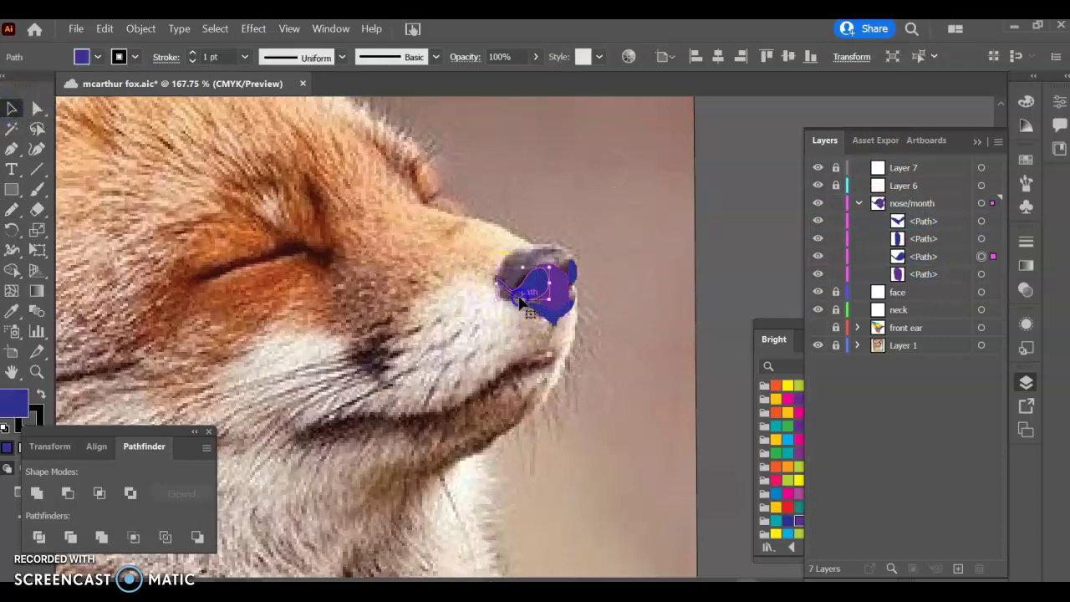
left_click(134, 57)
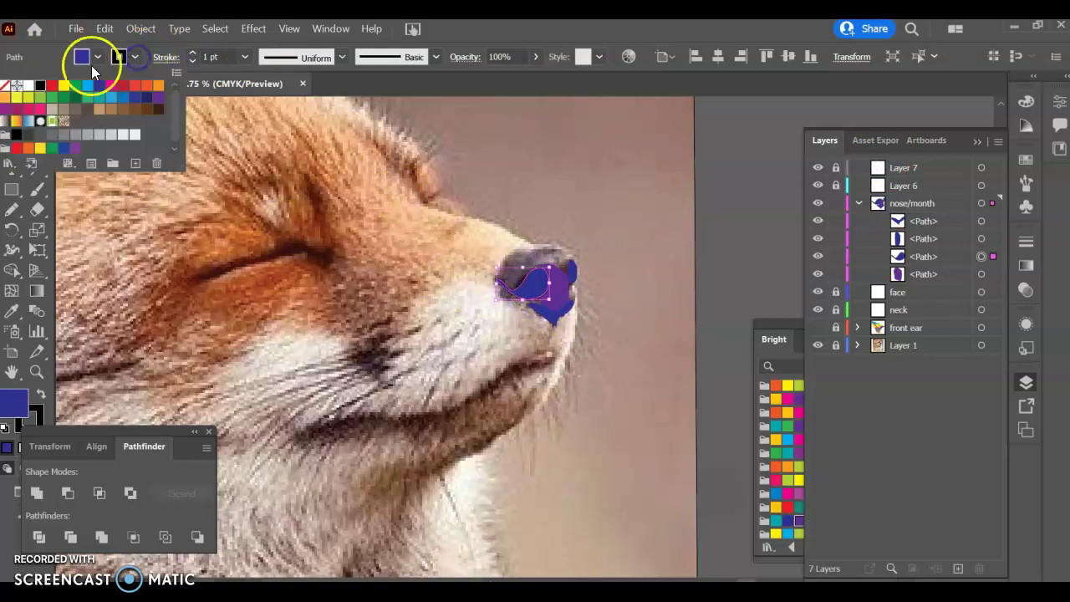
left_click(16, 89)
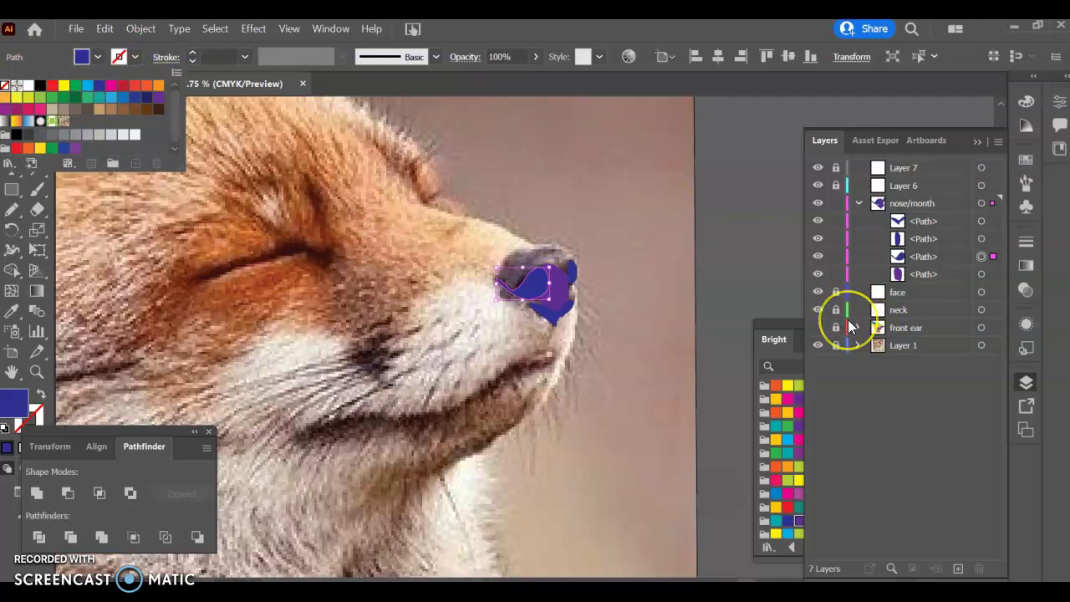
Step: Pencil a small curved highlight on top of the nose, fill it with yellow-orange, and save the document
key("n")
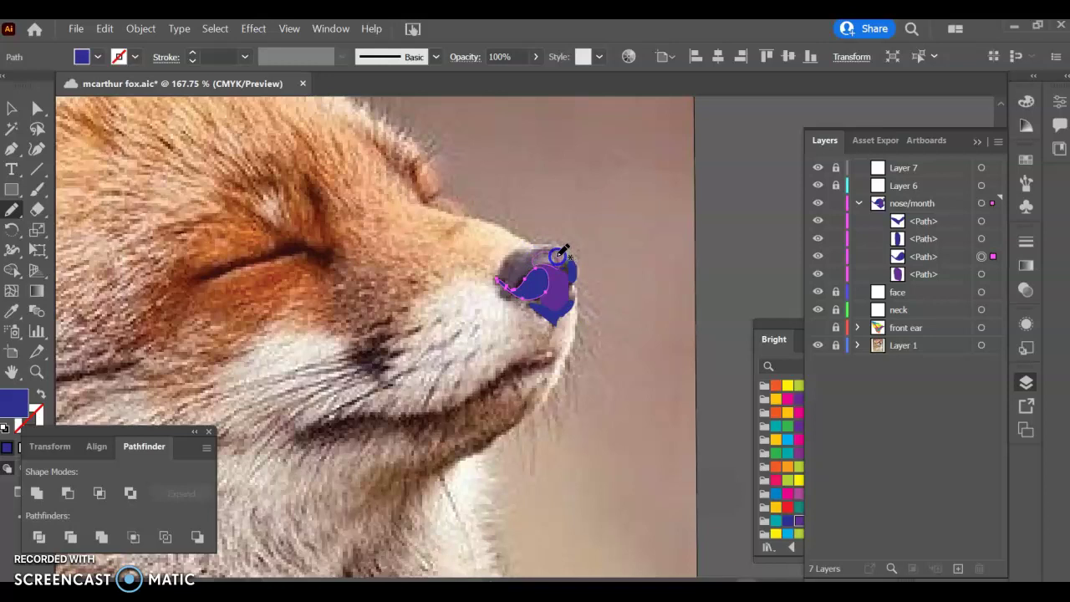
left_click_drag(555, 251, 557, 253)
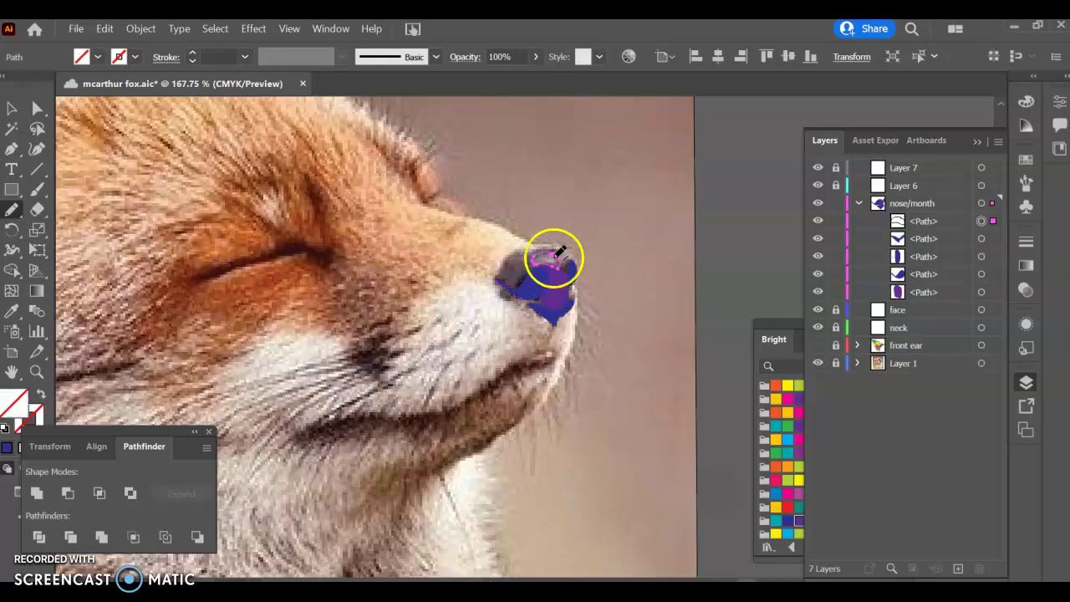
left_click(787, 411)
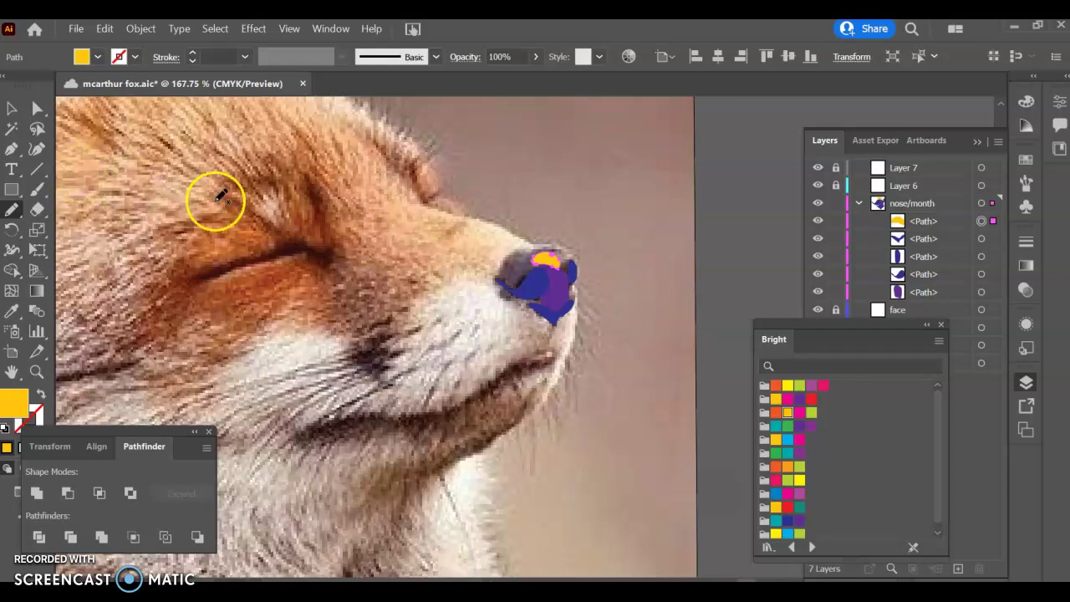
key("ctrl+s")
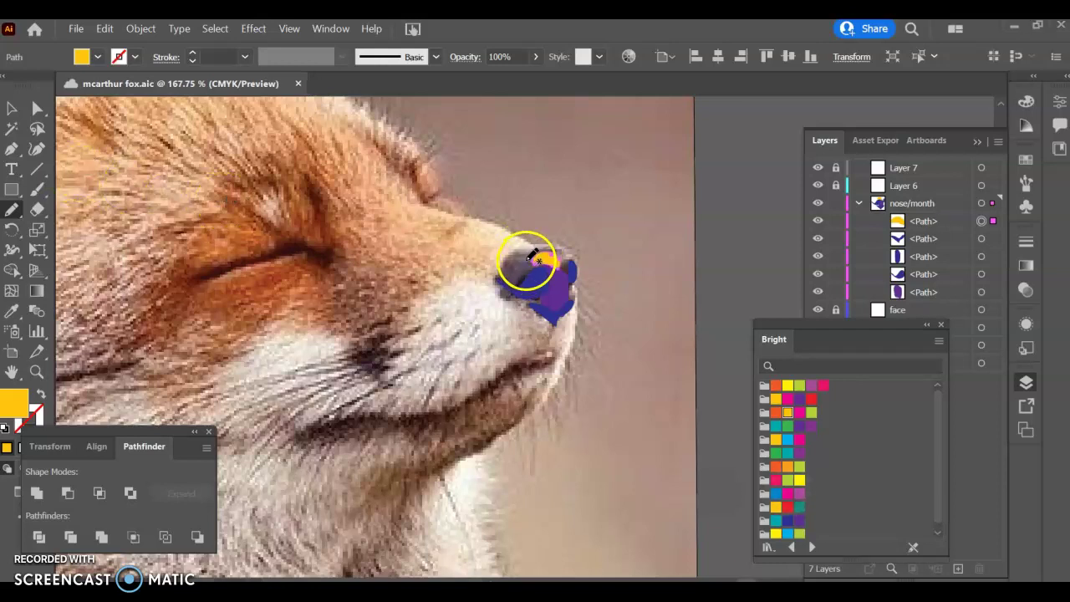
Step: Draw a shape over the back of the nose, fill it with C=57 M=96 Y=6 K=0, and stack it just above the purple oval
mouse_move(527, 259)
left_mouse_down()
mouse_move(508, 259)
mouse_move(506, 298)
mouse_move(530, 286)
mouse_move(527, 259)
left_mouse_up()
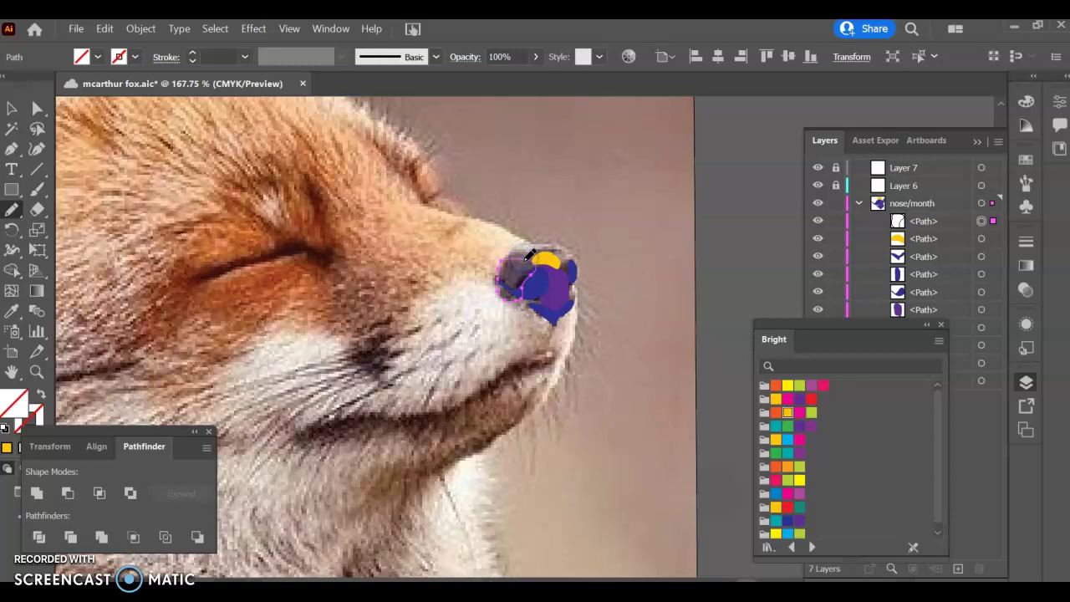
left_click(798, 455)
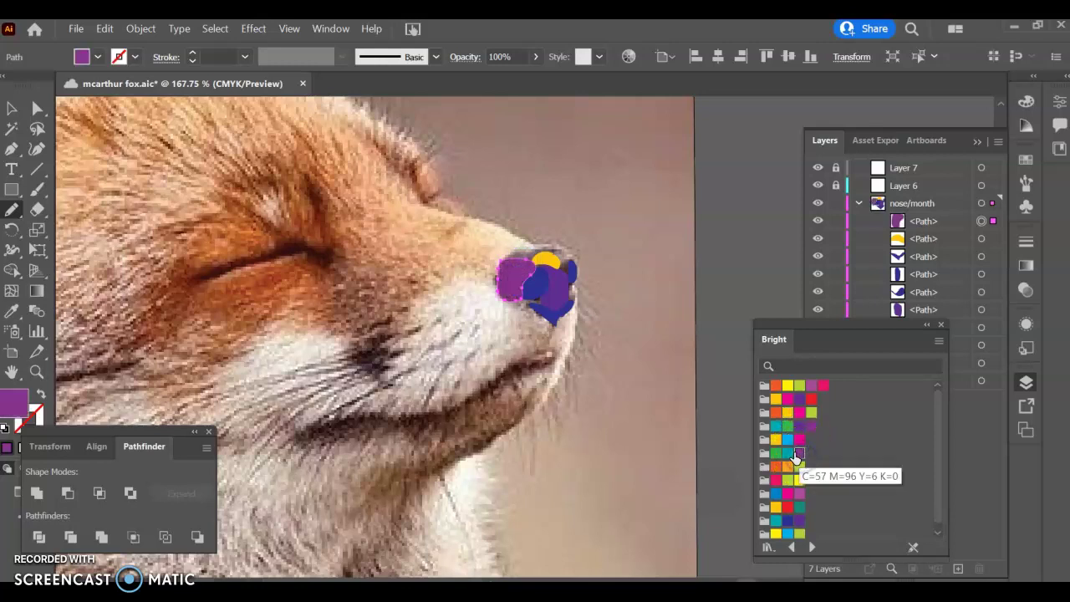
left_click_drag(933, 219, 938, 297)
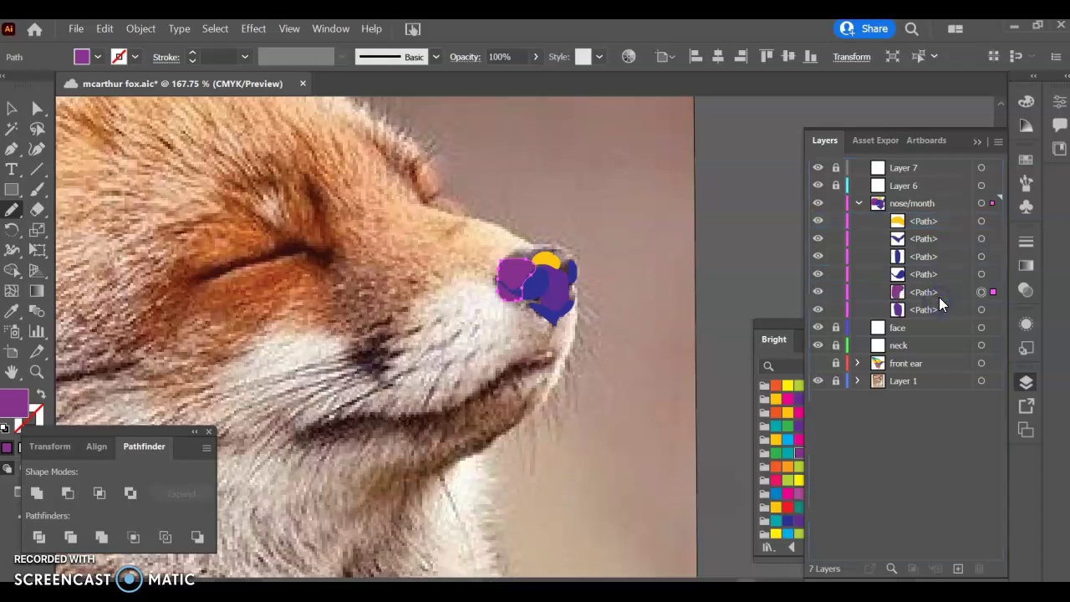
key("ctrl+s")
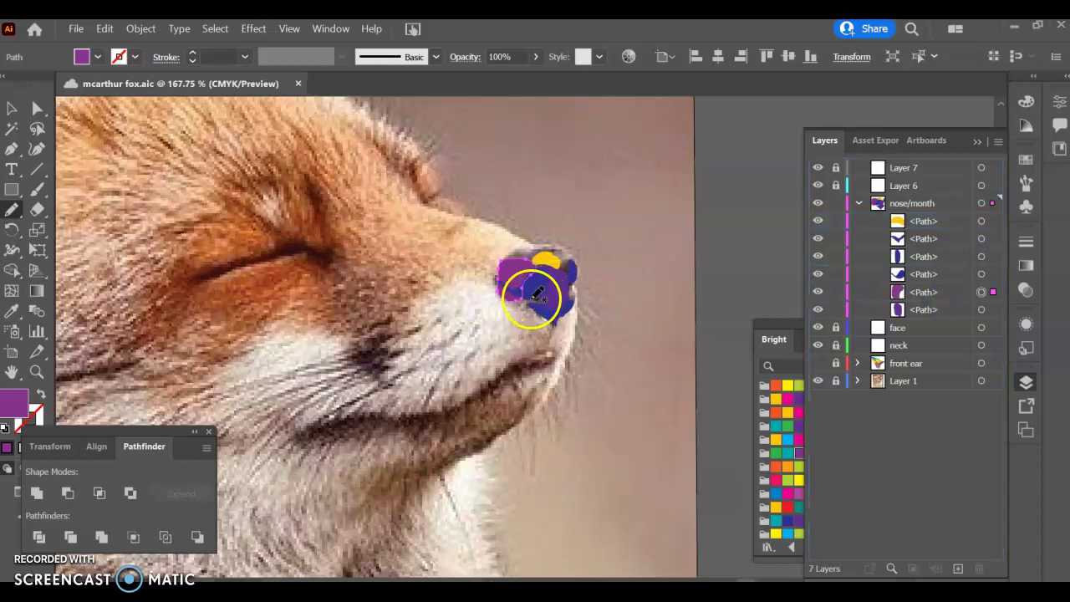
Step: Draw a curved wedge below the nostril, fill it with teal, and stack it directly above the purple oval
mouse_move(530, 297)
left_mouse_down()
mouse_move(544, 291)
mouse_move(540, 323)
mouse_move(554, 327)
mouse_move(557, 301)
mouse_move(545, 288)
mouse_move(526, 292)
mouse_move(544, 317)
left_mouse_up()
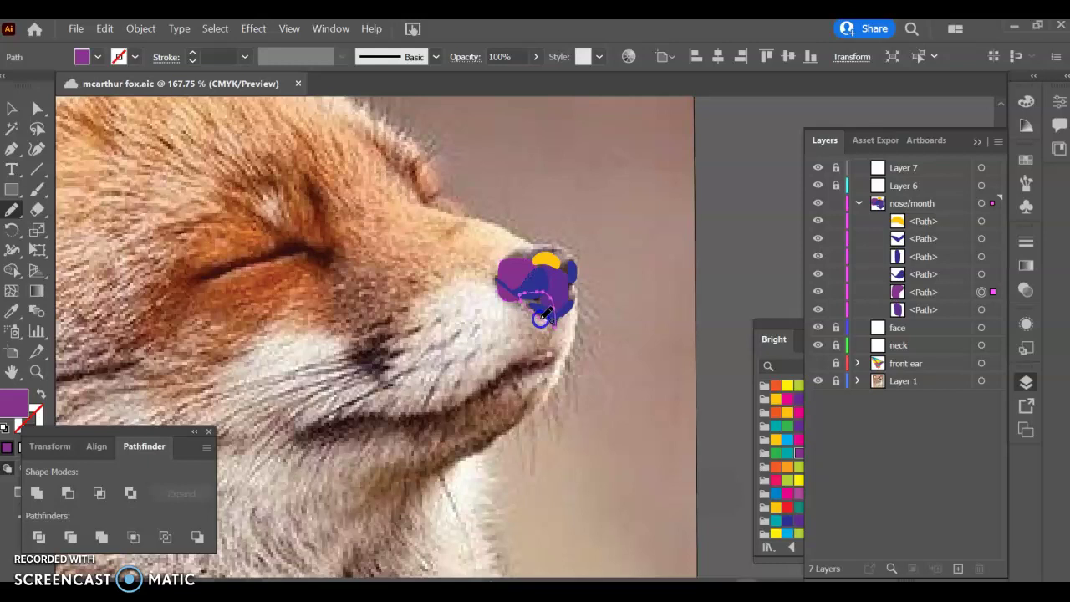
left_click(792, 448)
left_click(787, 452)
left_click_drag(942, 220, 942, 314)
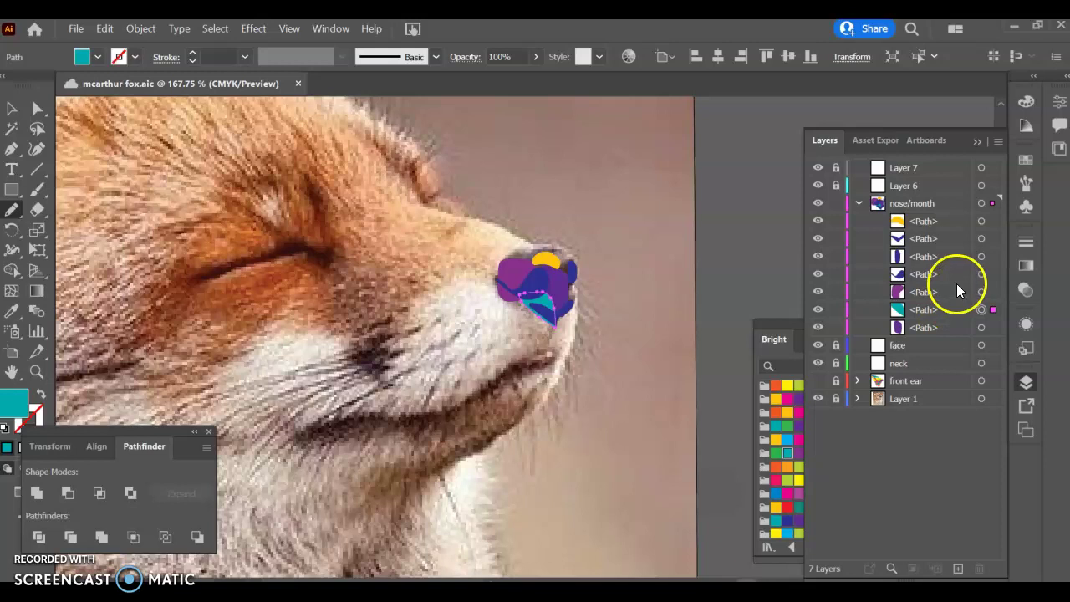
Step: Draw a narrow sliver along the front edge of the nose, fill it with teal, and stack it below the curved dark blue nostril path
mouse_move(583, 282)
left_mouse_down()
mouse_move(572, 311)
mouse_move(579, 279)
left_mouse_up()
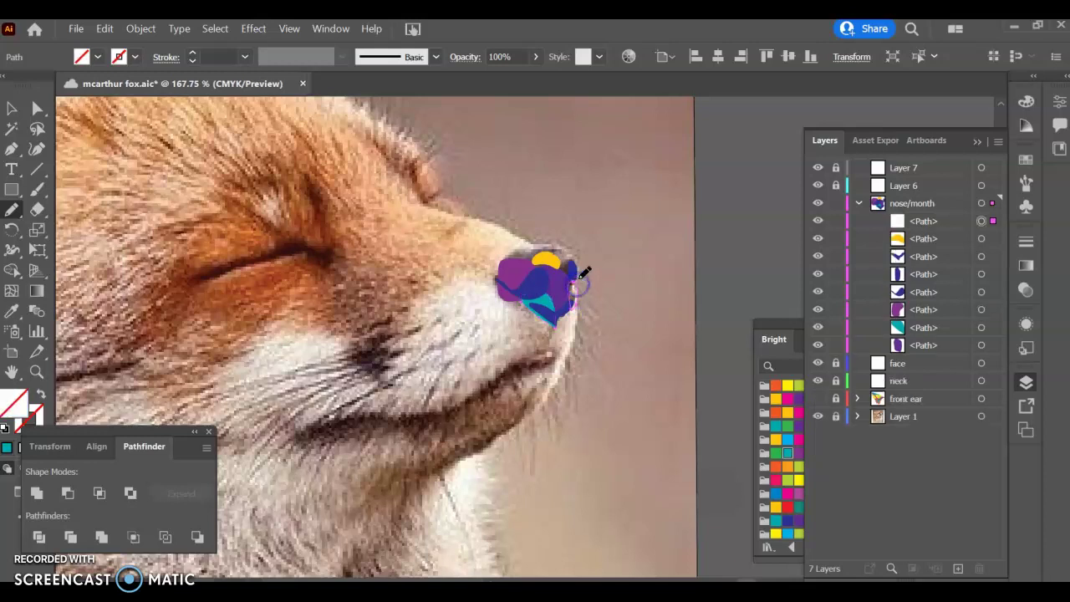
left_click(789, 459)
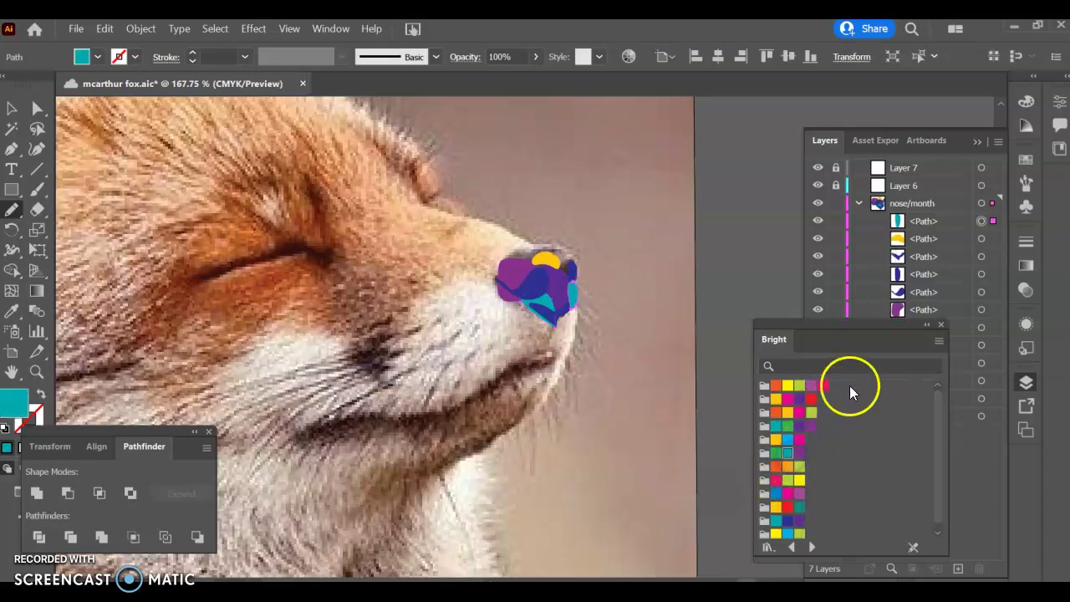
left_click_drag(936, 220, 937, 304)
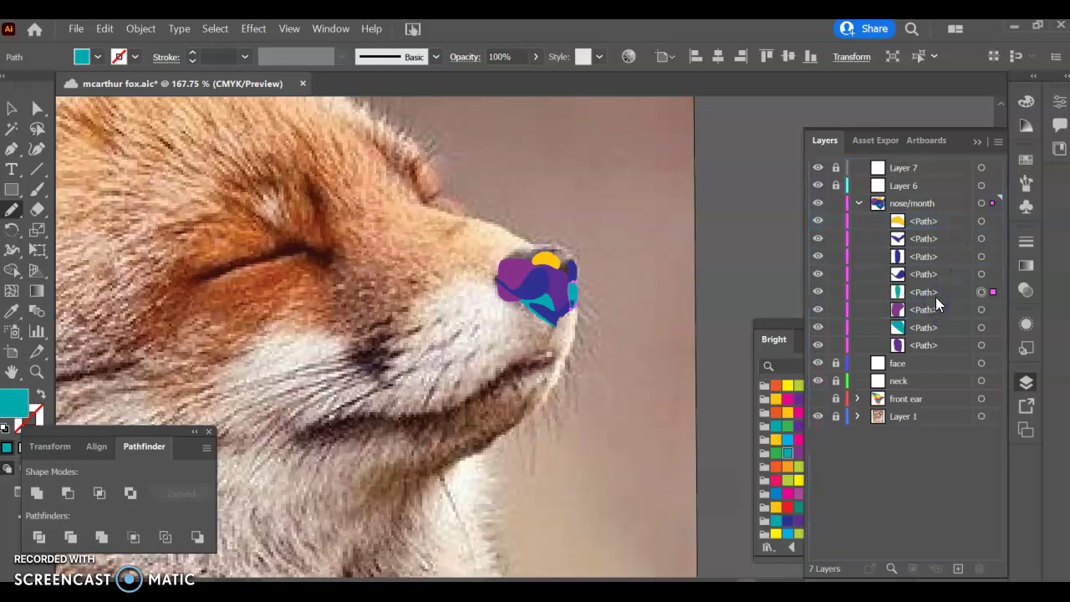
Step: Nudge the teal sliver slightly into place on the nose's front edge and stack the purple oval above the teal wedge
left_click(10, 108)
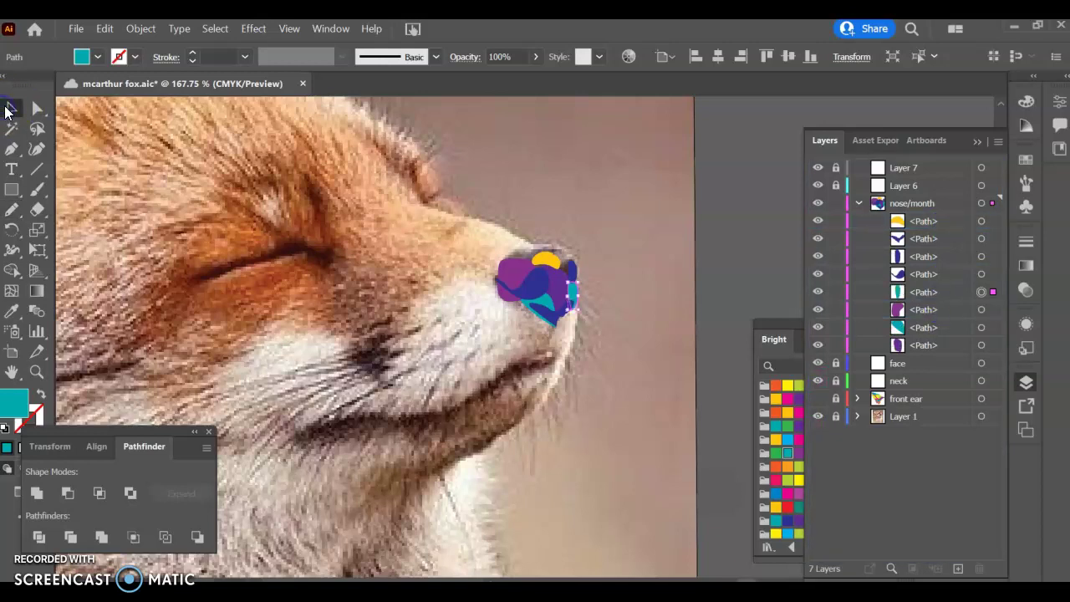
left_click(561, 290)
key("ctrl+s")
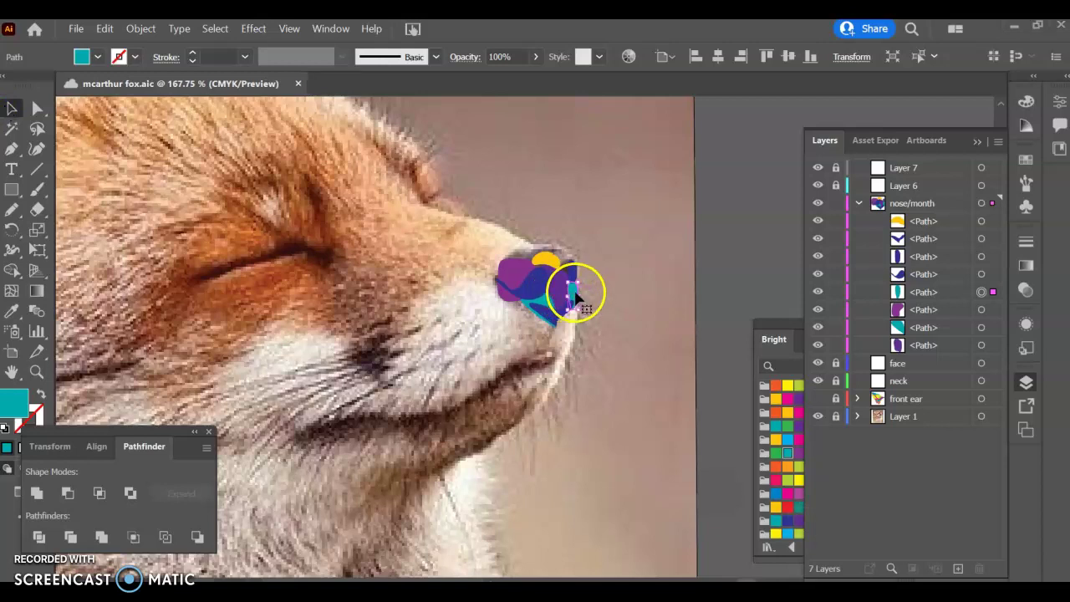
left_click_drag(575, 293, 573, 293)
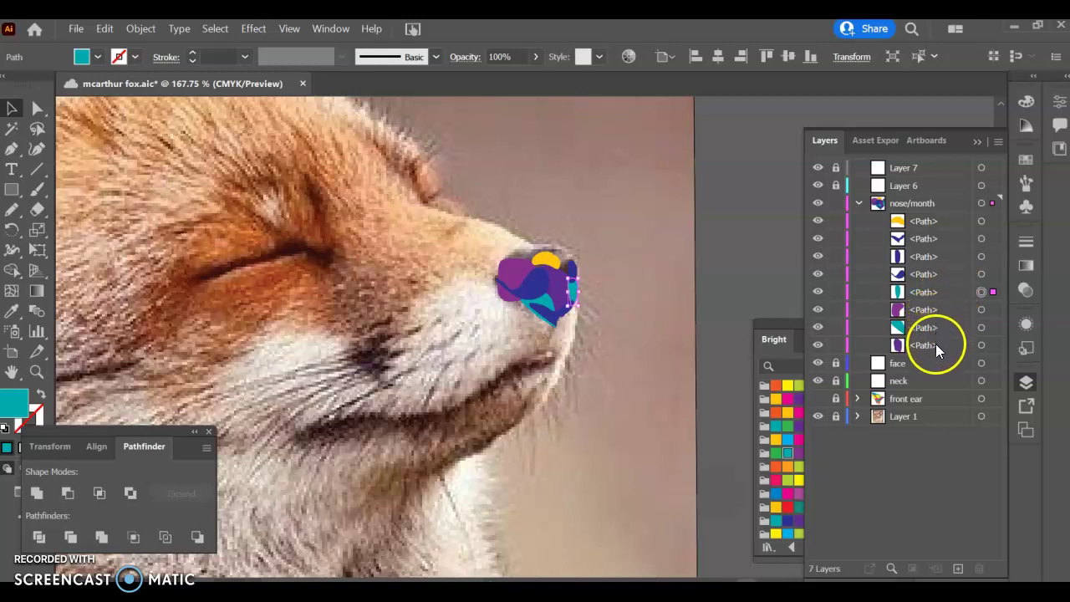
left_click_drag(941, 343, 949, 320)
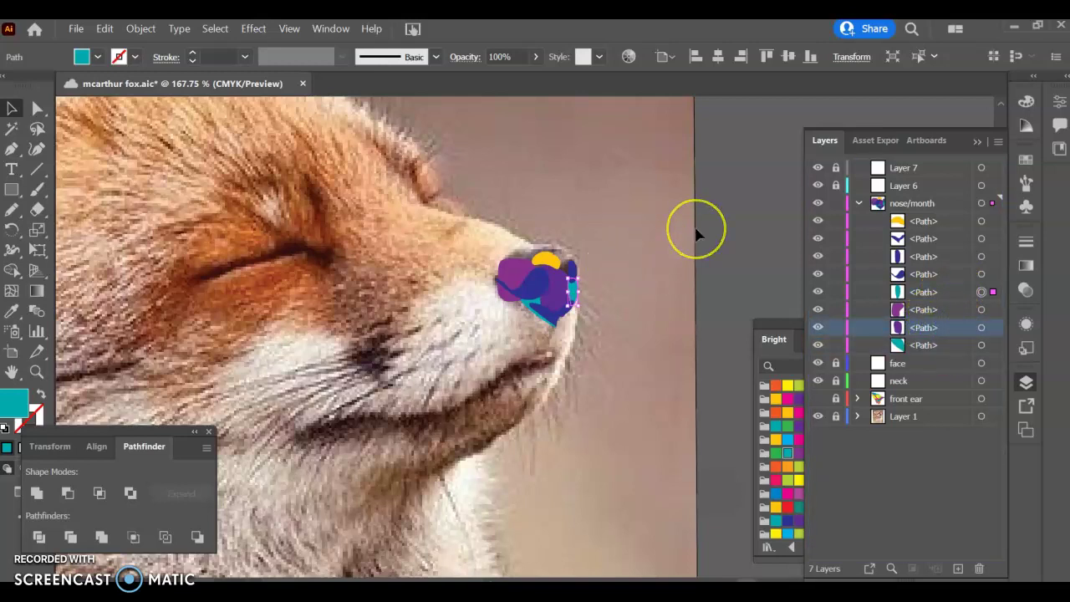
Step: Draw a thin strip along the top edge of the nose, fill it with light purple, and stack it below the yellow highlight
left_click(8, 210)
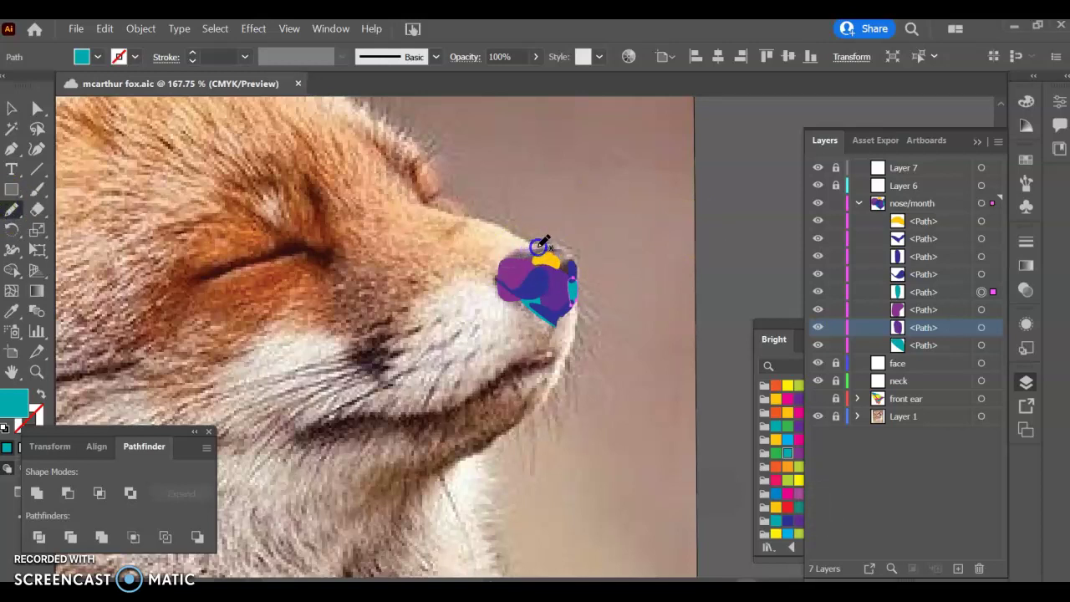
left_click_drag(565, 249, 512, 253)
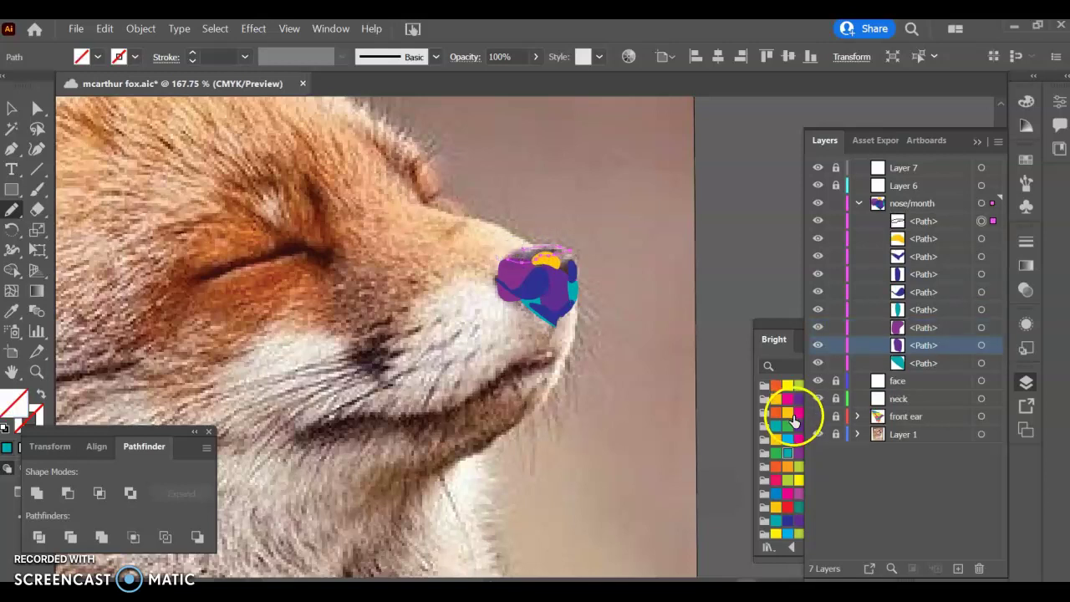
left_click(798, 419)
left_click(800, 406)
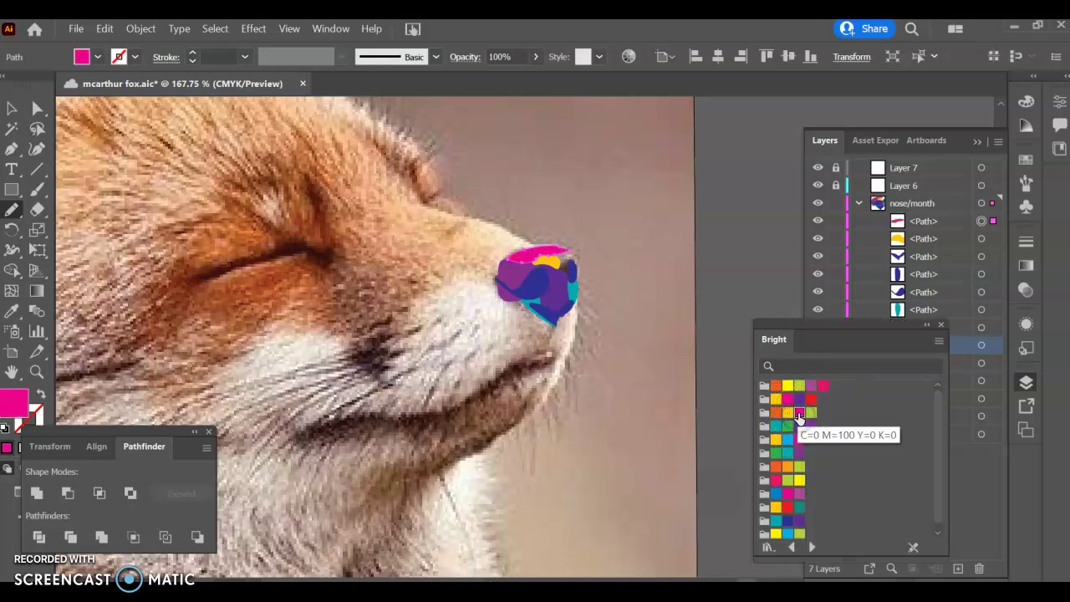
left_click(799, 496)
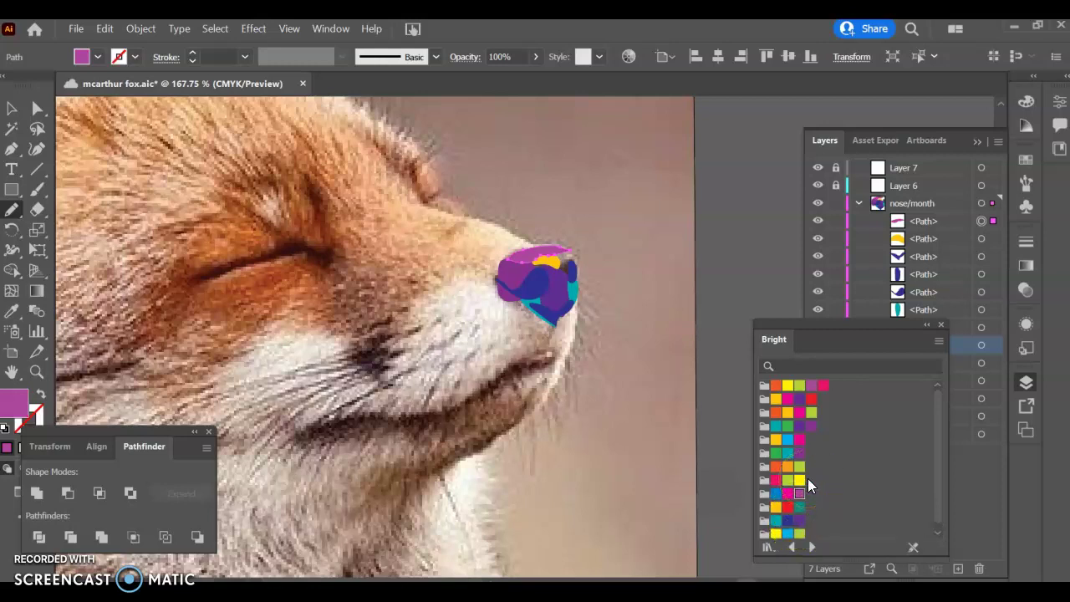
left_click_drag(948, 221, 947, 248)
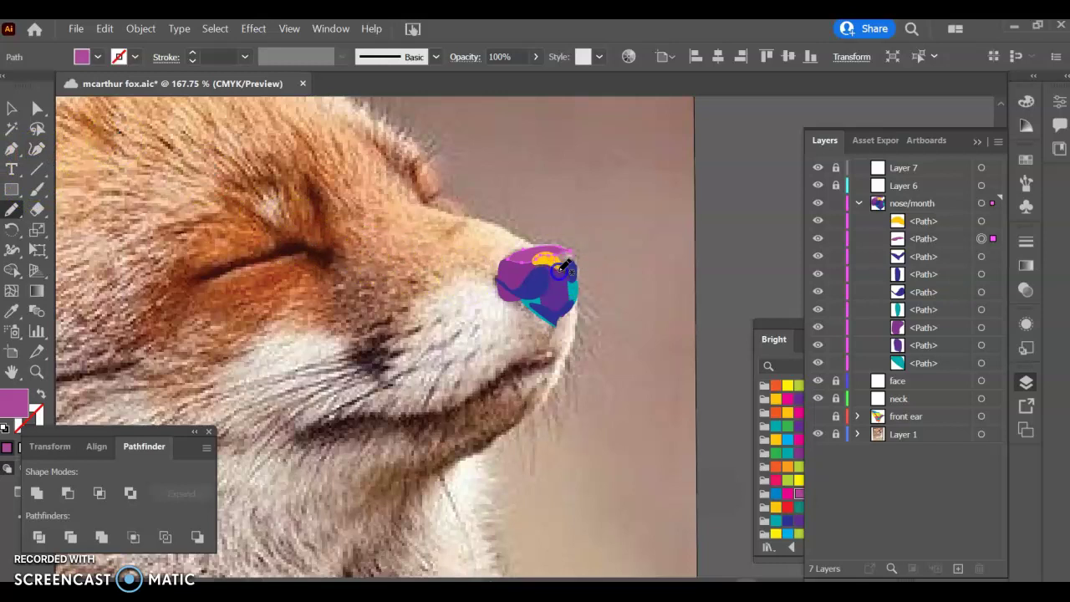
Step: Draw a rounded shape between the yellow highlight and the nose tip, fill it with magenta, and stack it below the highlight
left_click_drag(568, 279, 573, 242)
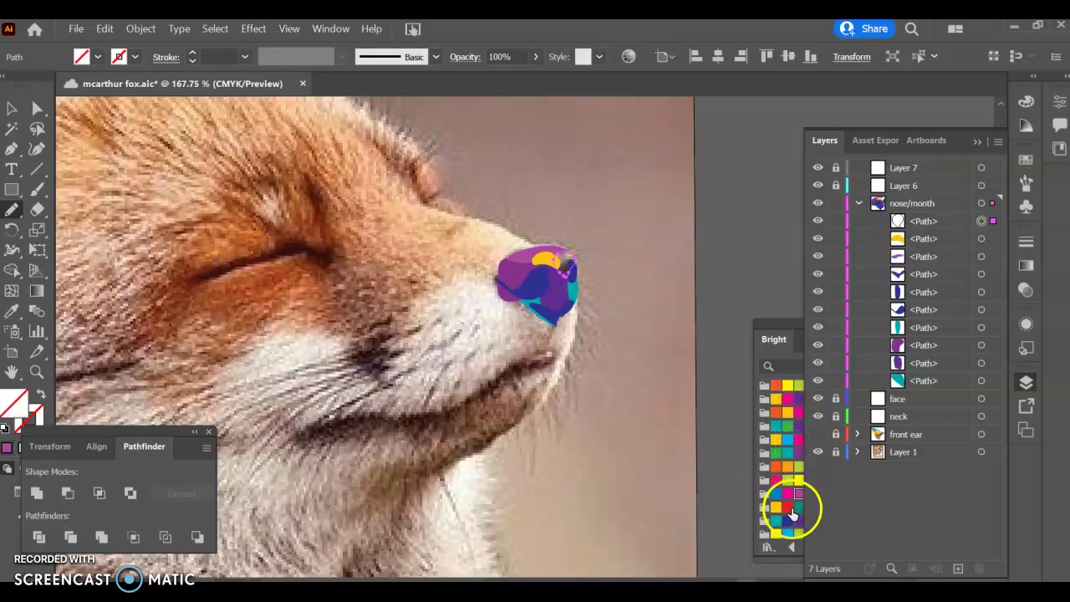
left_click(787, 495)
left_click_drag(945, 223, 947, 241)
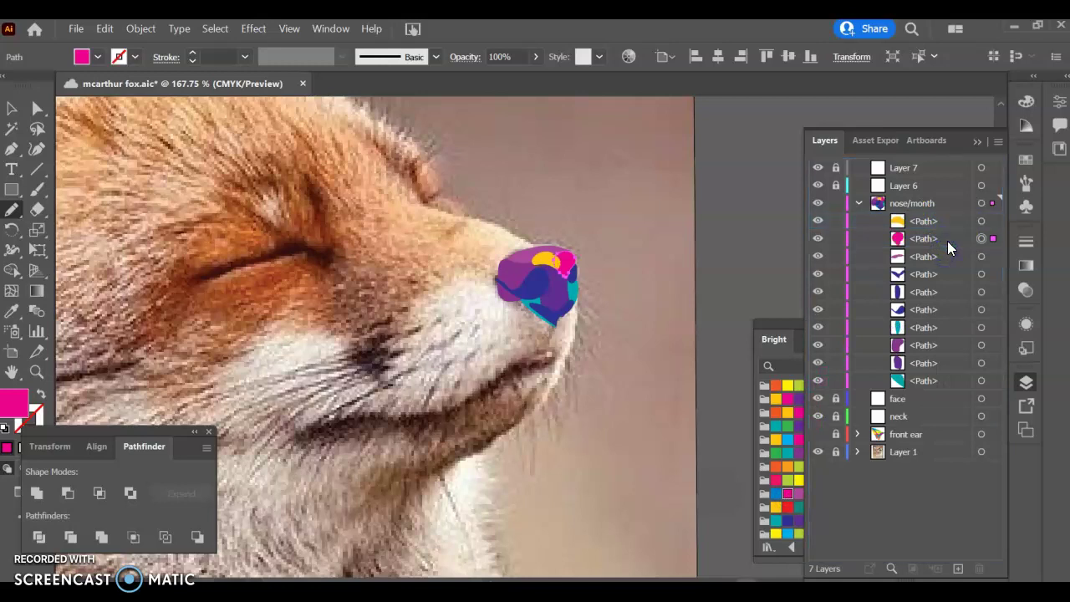
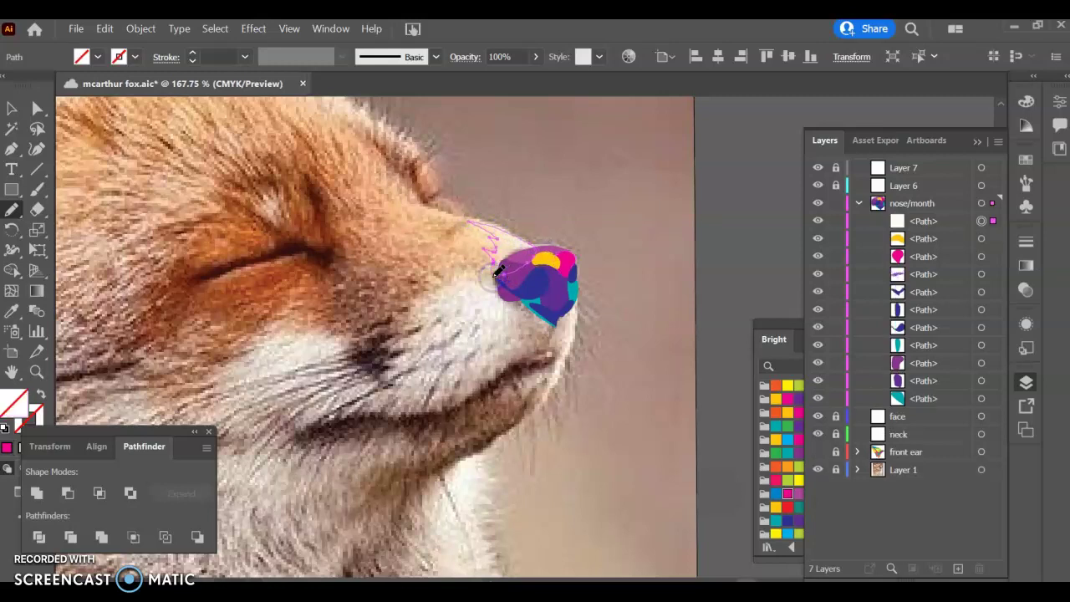
Step: Draw a jagged fur shape on the muzzle bridge behind the nose, fill it with light orange, and send it to the bottom of nose/month
left_click(787, 438)
left_click(787, 466)
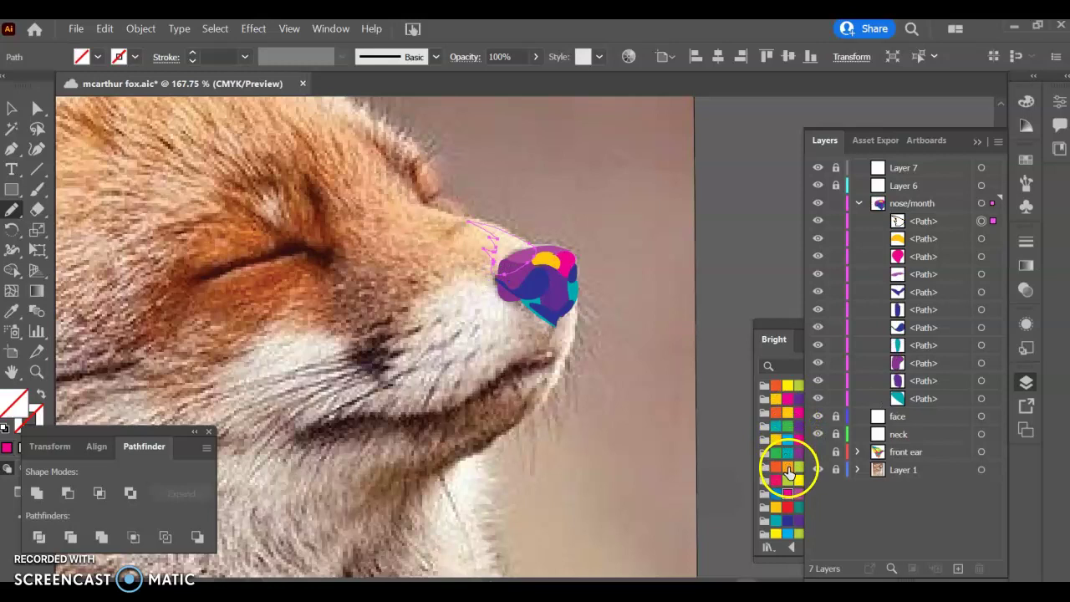
left_click_drag(944, 221, 939, 409)
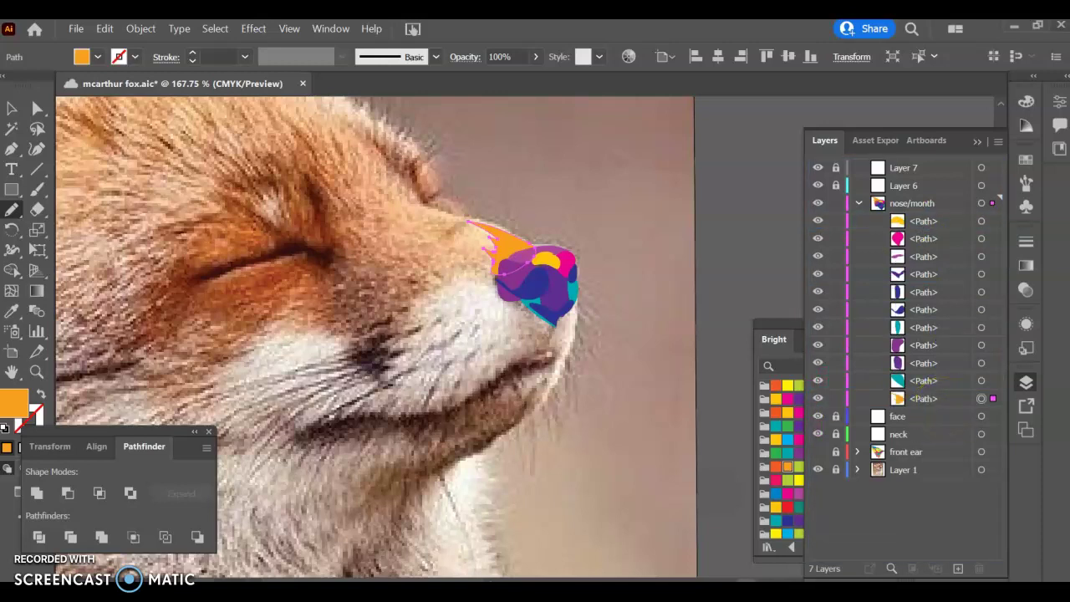
Step: Draw a larger jagged fur shape along the muzzle bridge, fill it with red-orange, stack it below the light orange fur, and save
mouse_move(493, 249)
left_mouse_down()
mouse_move(445, 262)
mouse_move(462, 261)
mouse_move(450, 249)
mouse_move(462, 249)
mouse_move(452, 236)
mouse_move(464, 226)
mouse_move(428, 209)
mouse_move(535, 243)
left_mouse_up()
left_click_drag(506, 274, 487, 277)
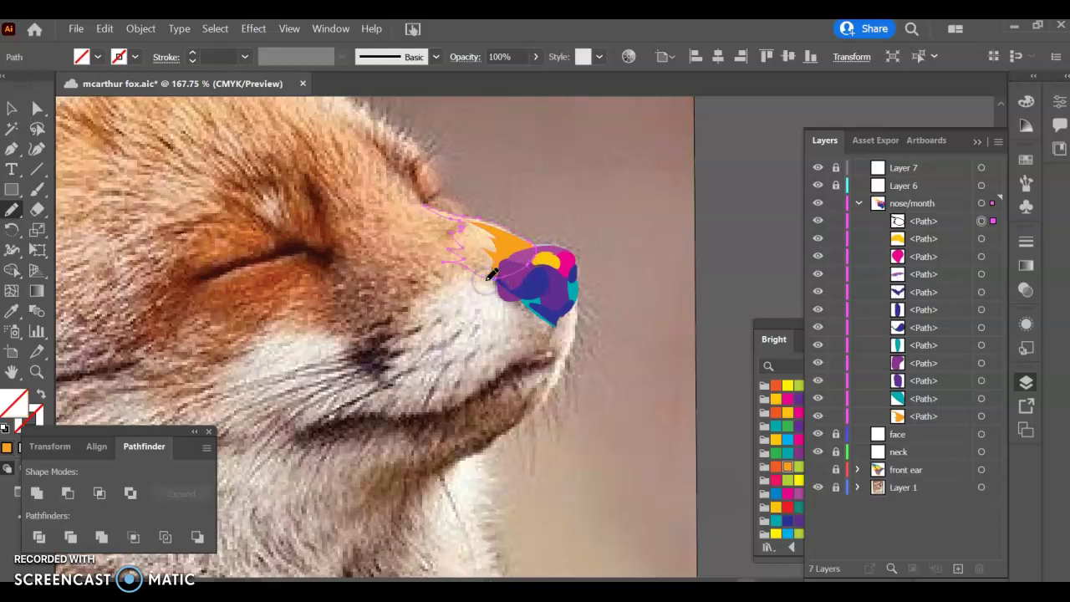
left_click(780, 413)
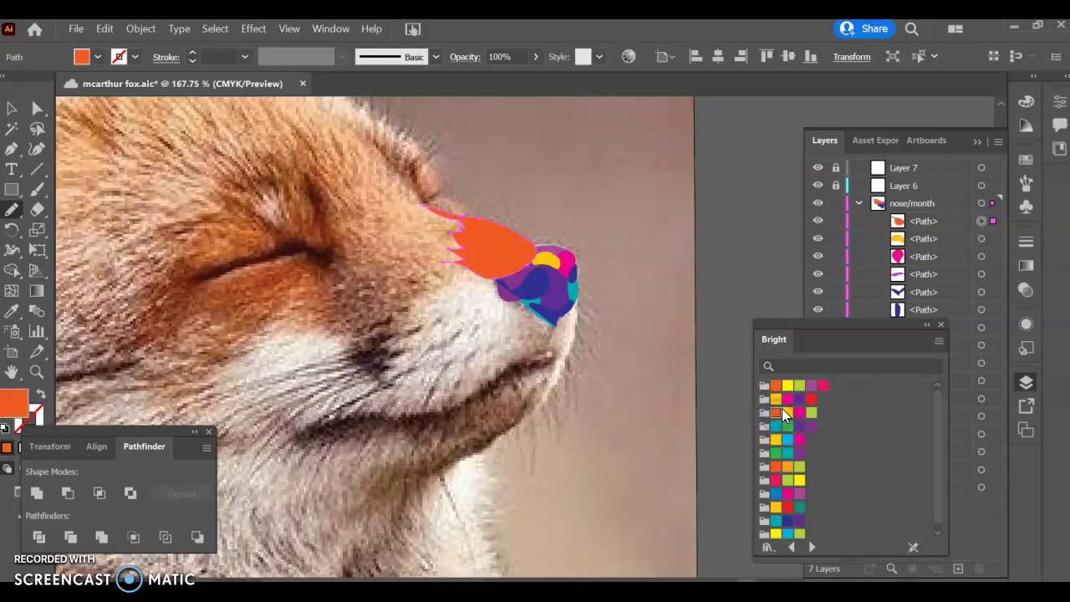
left_click_drag(931, 227, 935, 432)
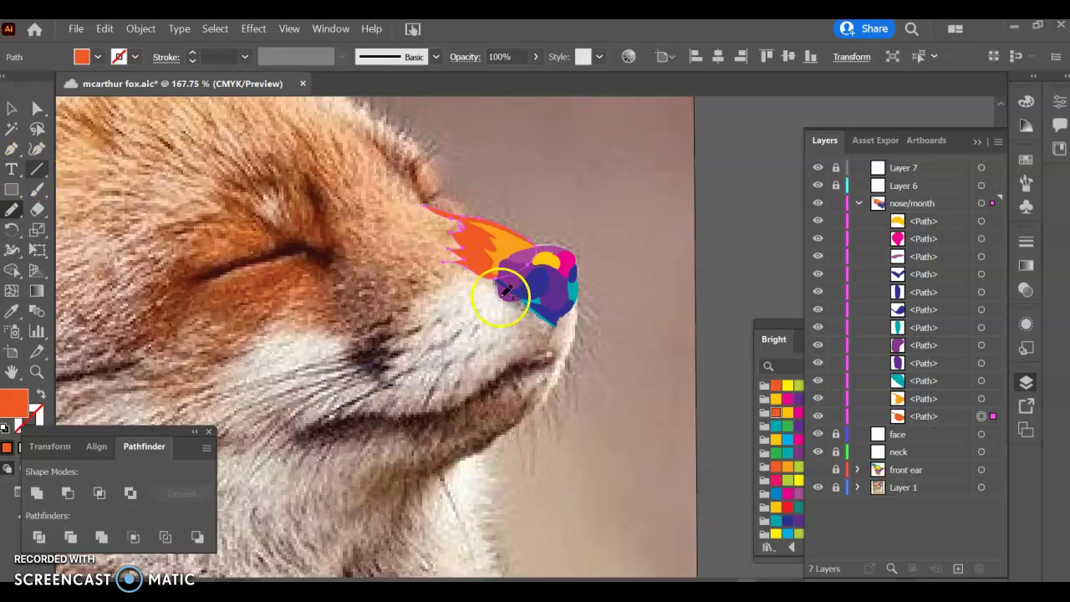
key("ctrl+s")
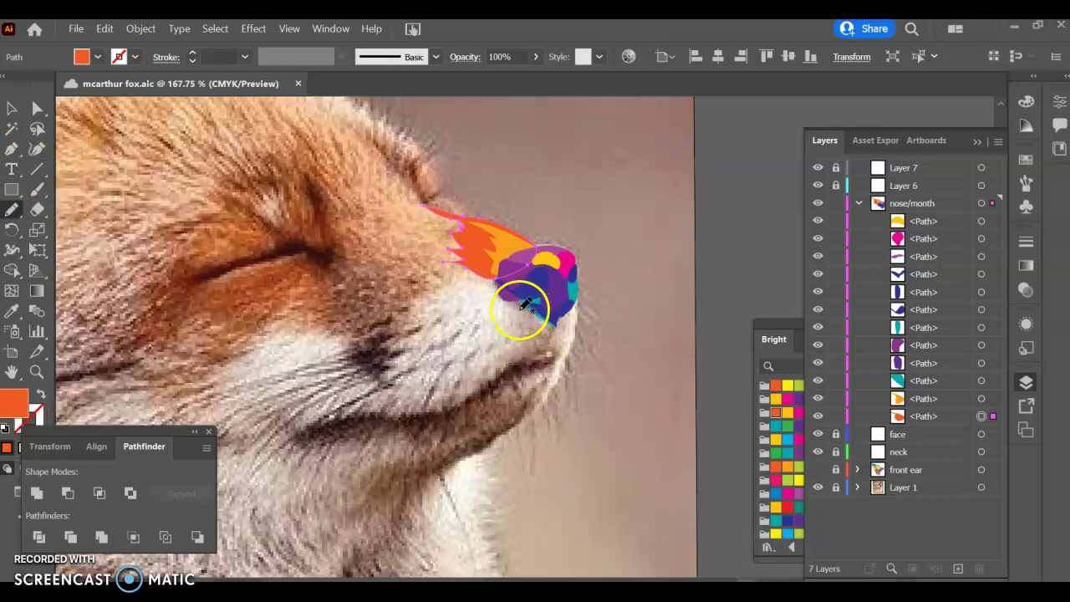
Step: Draw a jagged fur shape from the nose's underside to the mouth, fill it with red-orange, and stack it below the teal wedge
mouse_move(521, 306)
left_mouse_down()
mouse_move(508, 313)
mouse_move(511, 334)
mouse_move(524, 334)
mouse_move(499, 352)
mouse_move(507, 359)
mouse_move(551, 341)
mouse_move(555, 323)
left_mouse_up()
left_click(778, 386)
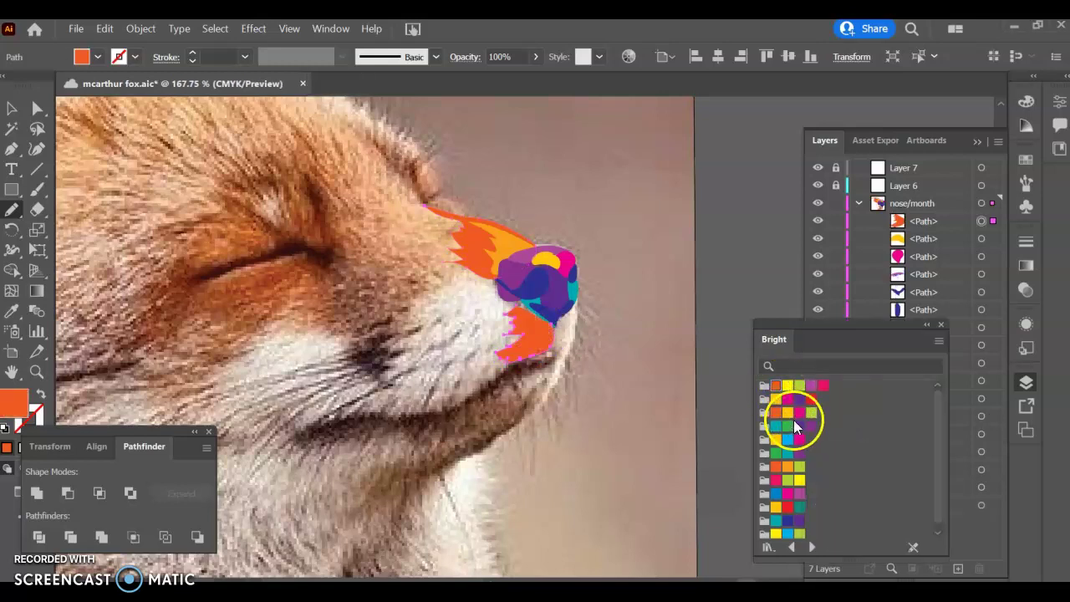
left_click_drag(955, 220, 945, 409)
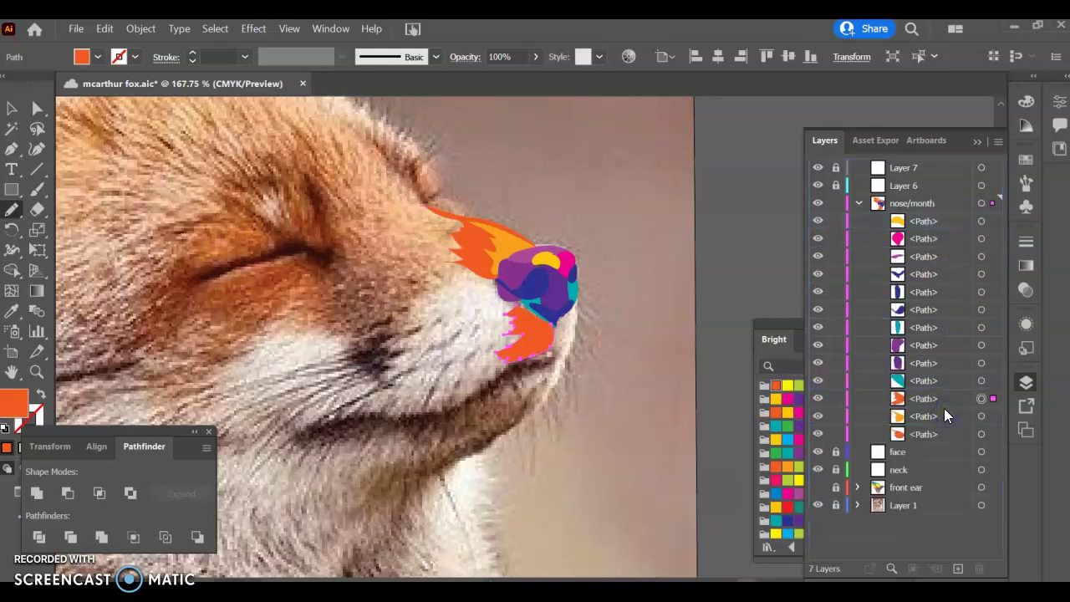
Step: Nudge the red-orange fur shape between nose and mouth slightly so it sits against the nose's underside
left_click(8, 109)
left_click_drag(535, 336, 537, 335)
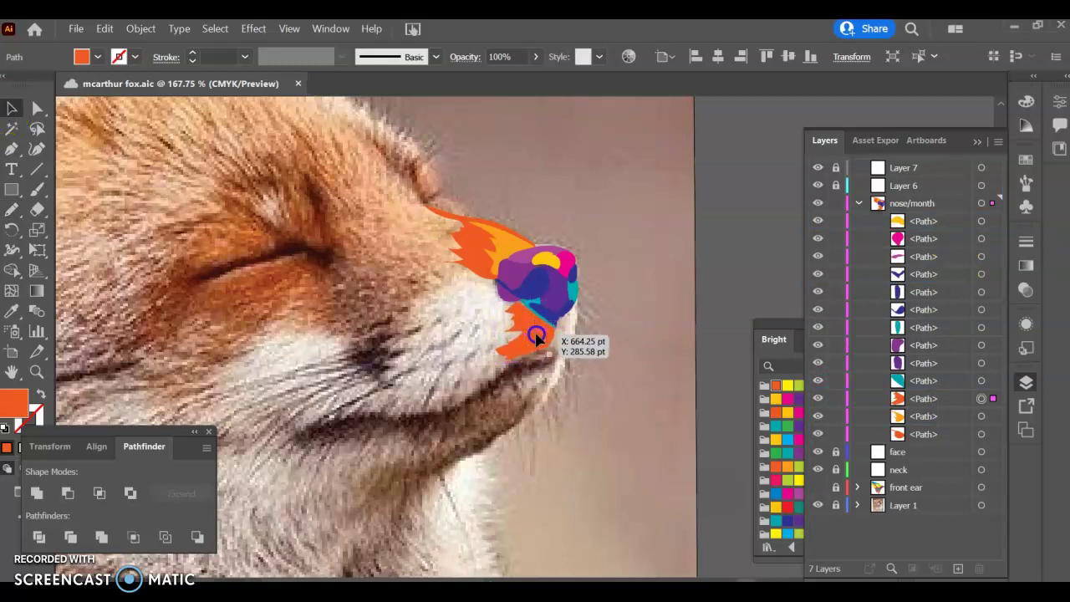
left_click(536, 336)
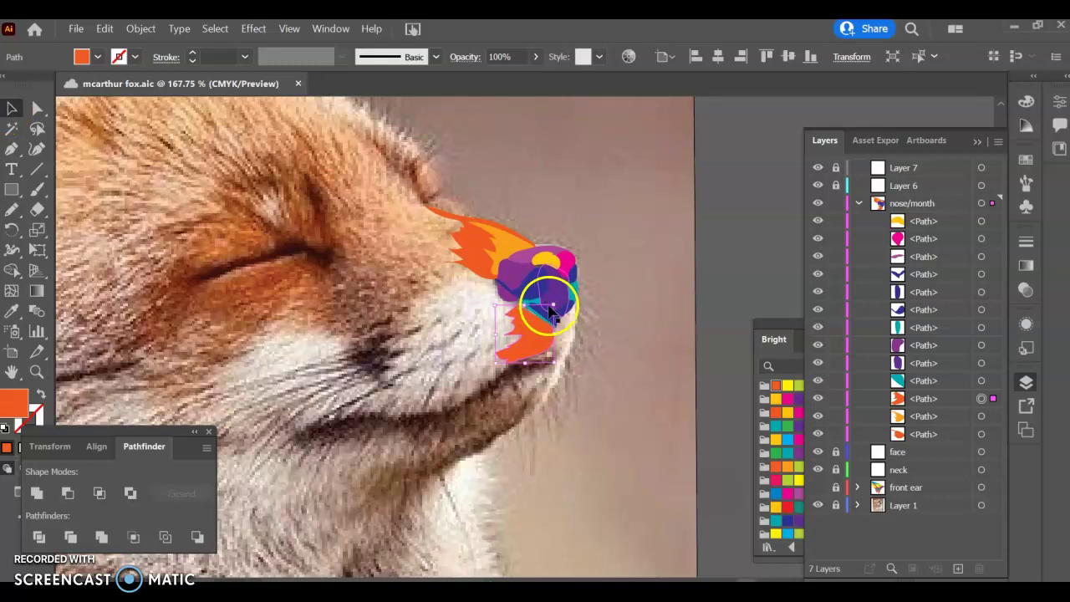
Step: Shift the red-orange fur shape slightly upward so its upper edge tucks beneath the teal wedge
left_click_drag(527, 308, 525, 304)
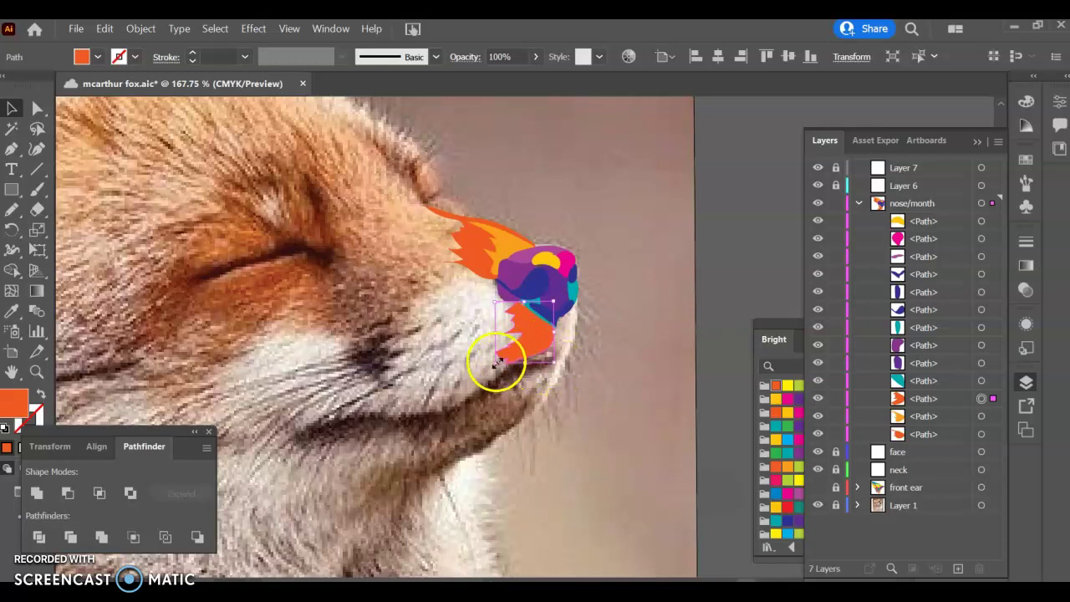
left_click_drag(502, 349, 539, 363)
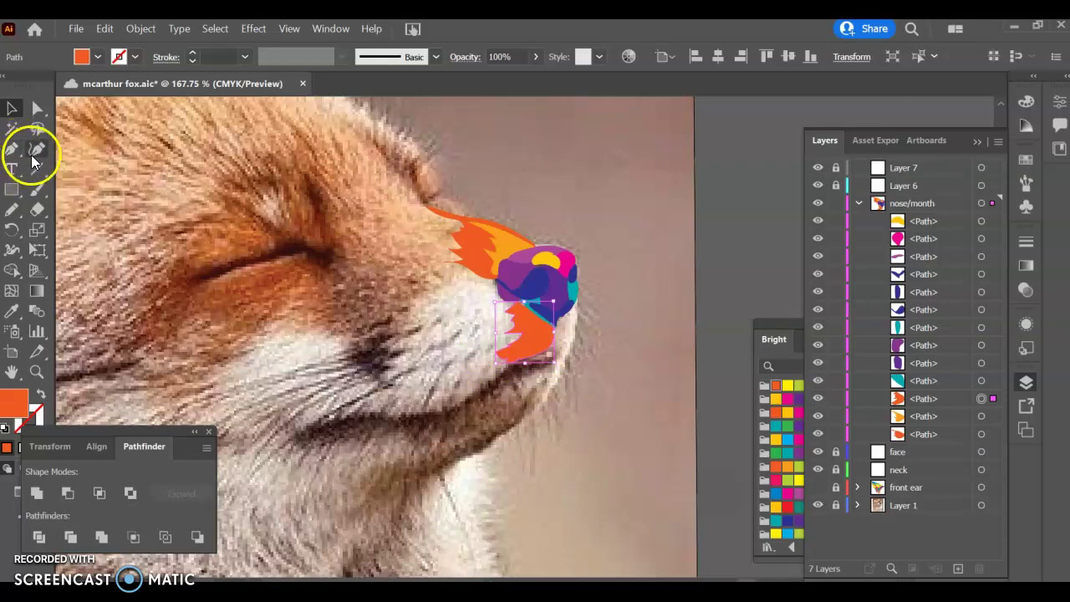
Step: Draw a smaller jagged fur shape over the front of the red-orange fur, fill it with red, and stack it directly below the teal wedge
left_click(9, 211)
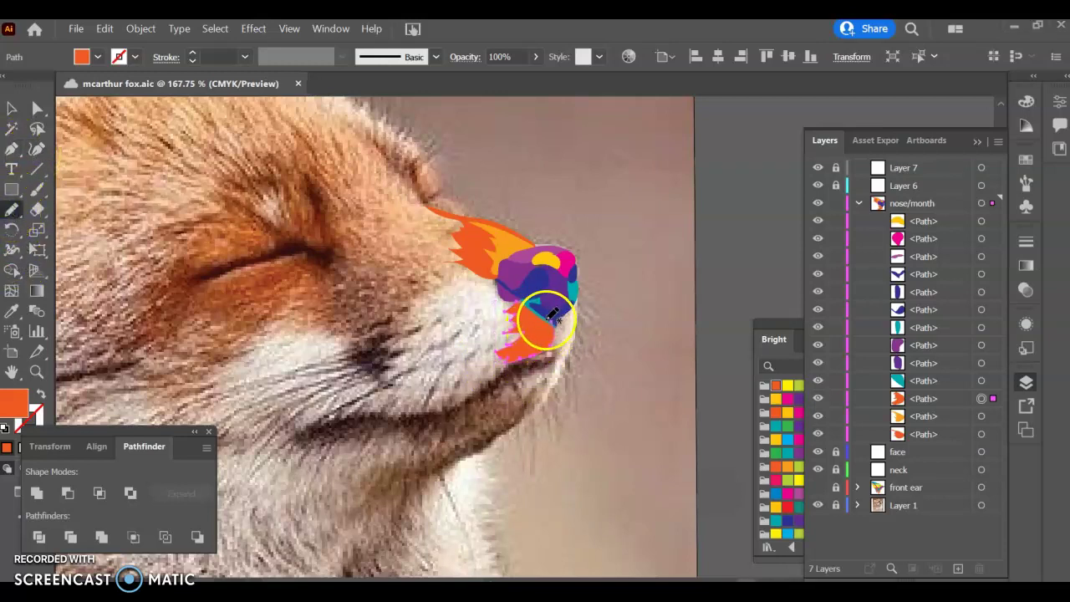
left_click_drag(554, 341, 544, 306)
mouse_move(554, 343)
left_mouse_down()
mouse_move(554, 319)
mouse_move(538, 318)
left_mouse_up()
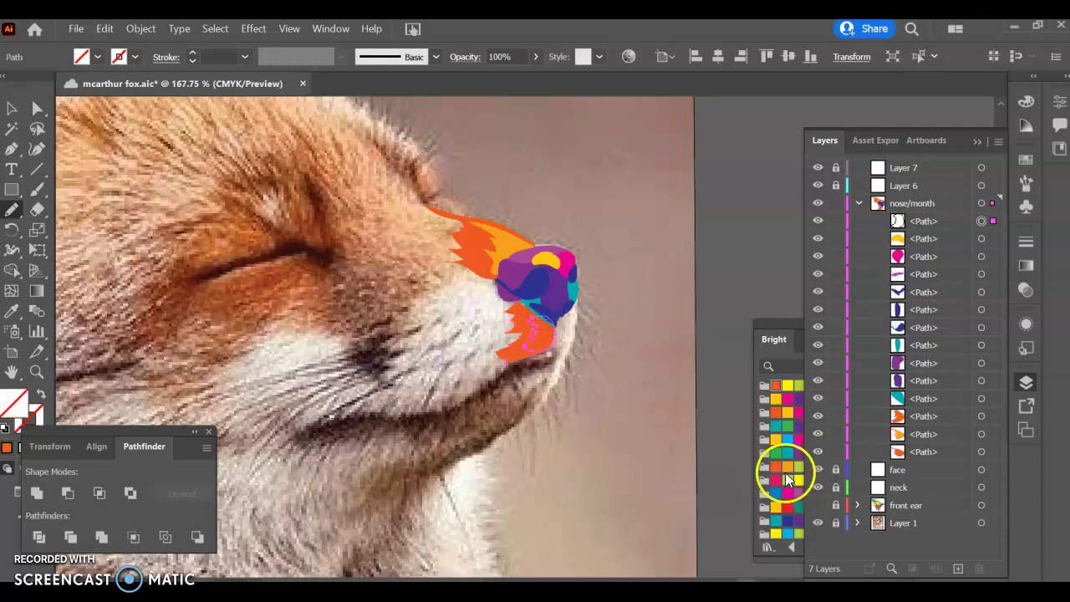
left_click(784, 468)
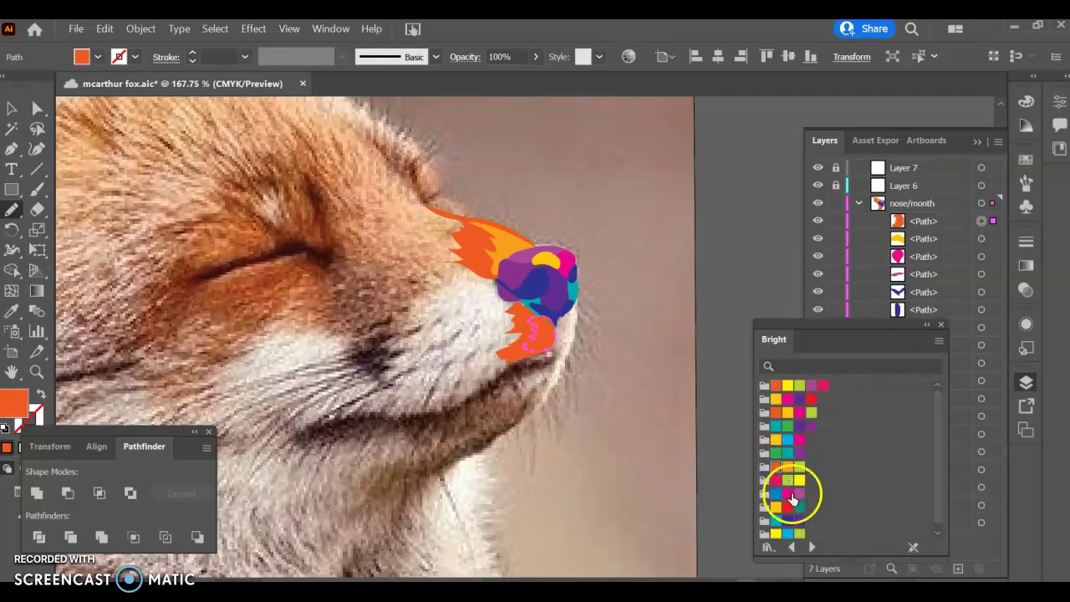
left_click(787, 509)
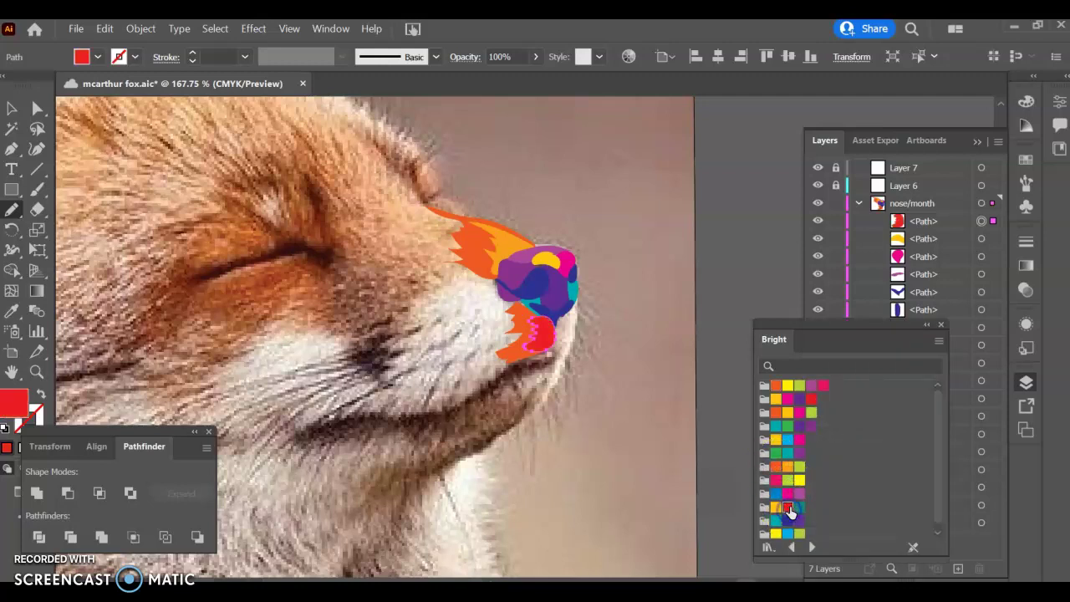
left_click(955, 221)
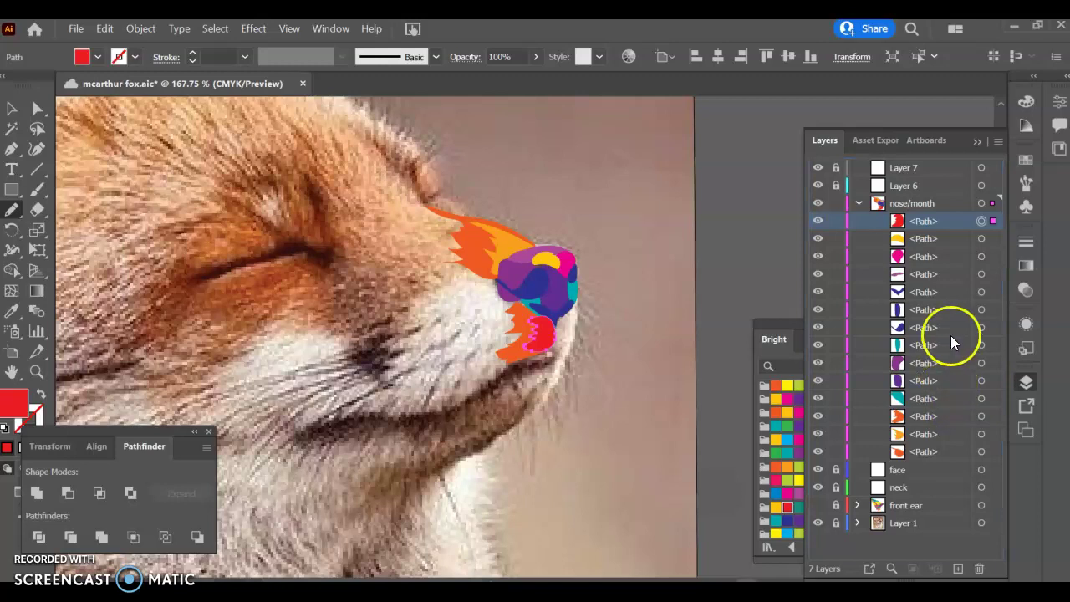
left_click_drag(950, 222, 941, 409)
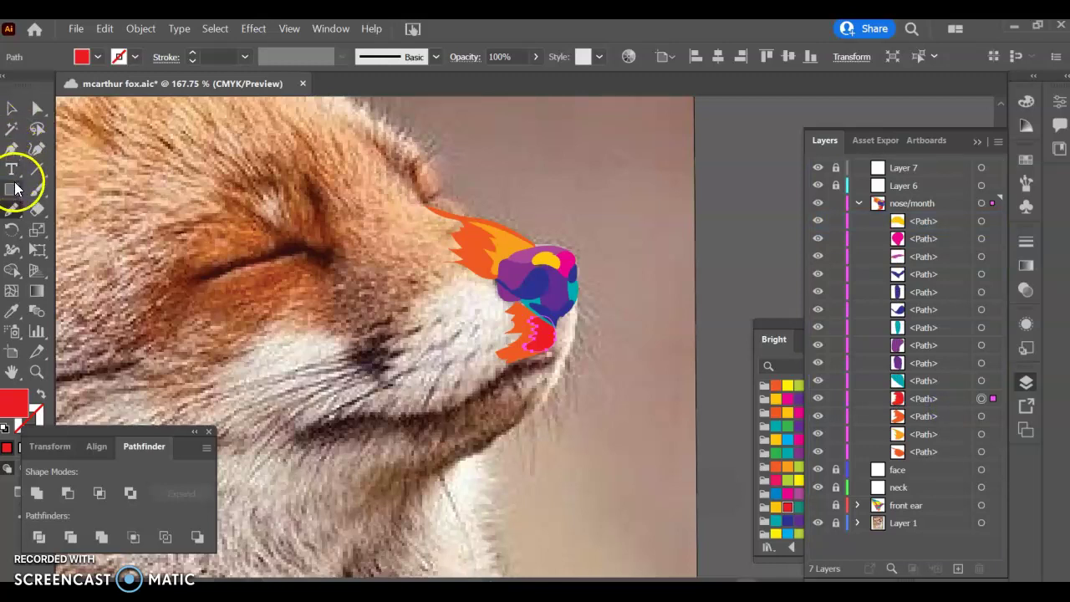
Step: Draw a narrow jagged shape under the nose tip, fill it with red, and stack it just above the other red fur shape
left_click(11, 210)
mouse_move(551, 338)
left_mouse_down()
mouse_move(563, 354)
mouse_move(572, 311)
mouse_move(558, 352)
left_mouse_up()
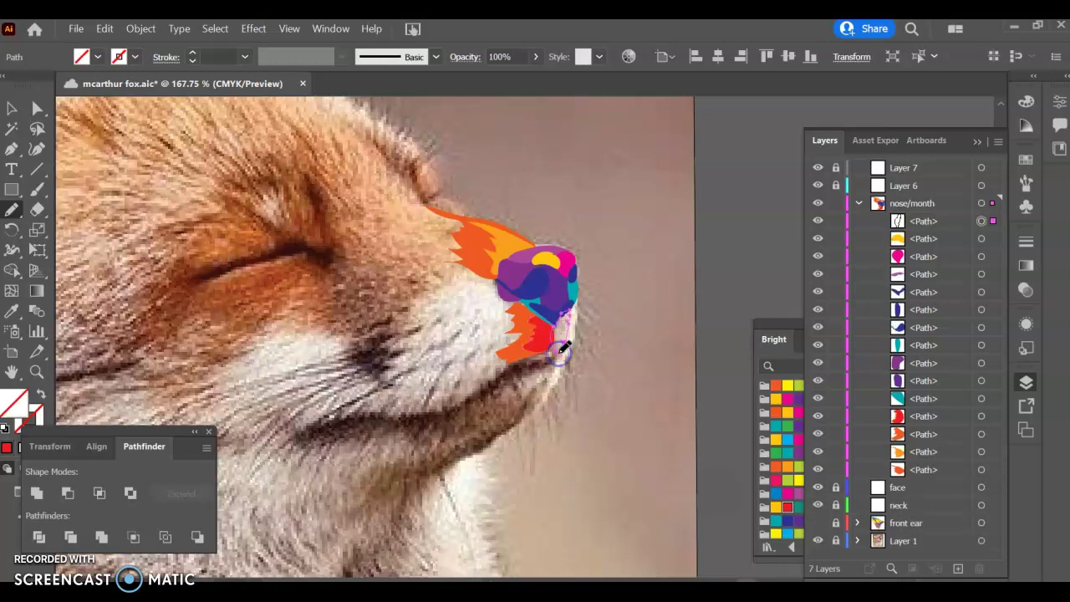
left_click(787, 510)
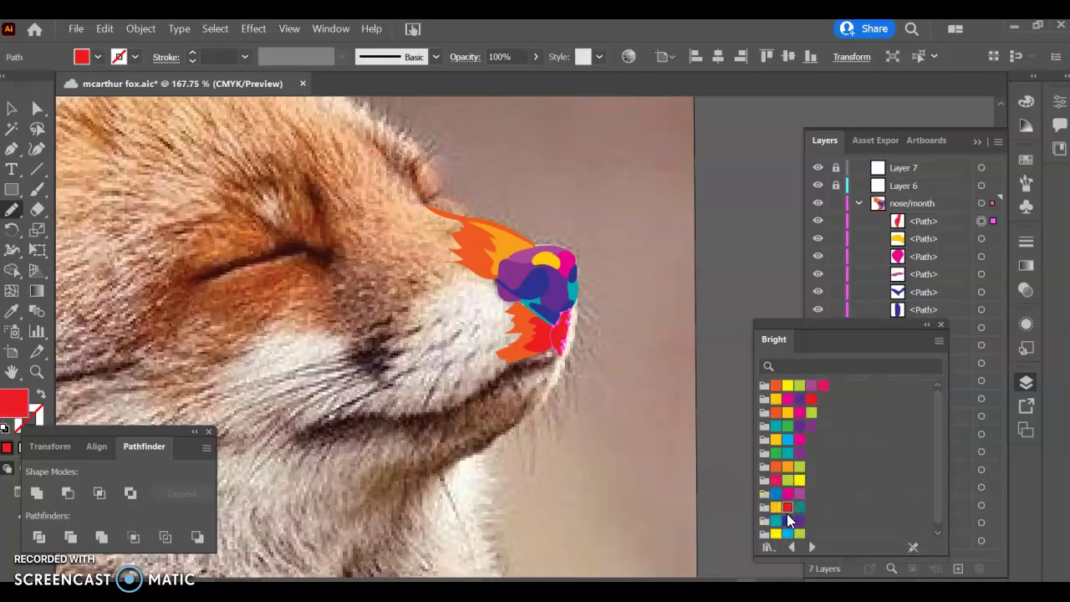
left_click_drag(939, 477, 945, 448)
left_click(813, 402)
left_click(945, 222)
left_click_drag(945, 224, 942, 410)
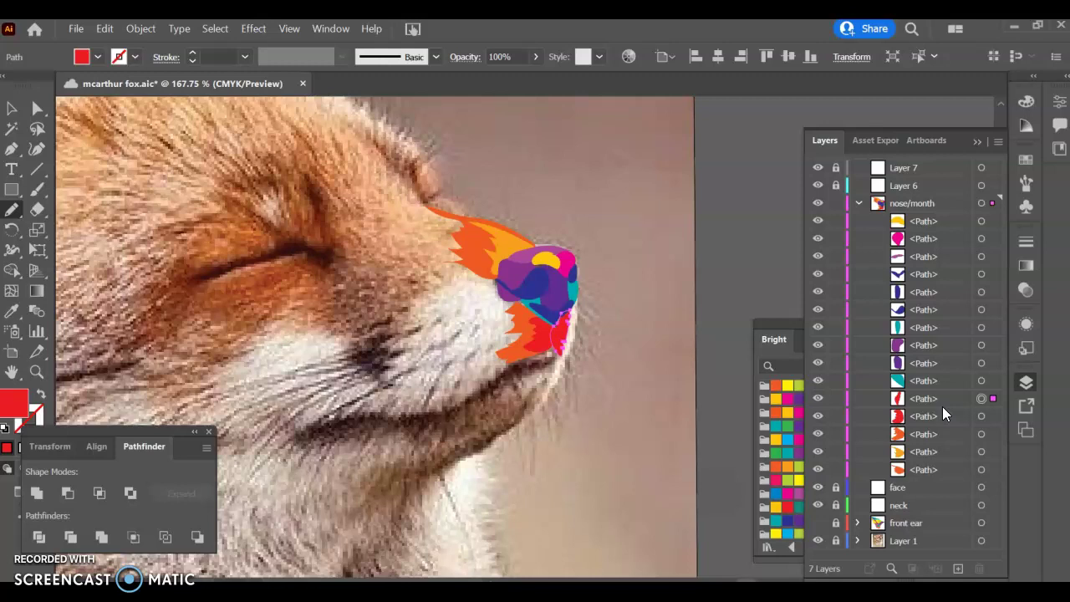
Step: Redraw the front edge of the narrow red shape under the nose tip and save the document
left_click(11, 210)
key("ctrl+s")
mouse_move(575, 344)
left_mouse_down()
mouse_move(574, 376)
mouse_move(572, 363)
mouse_move(543, 354)
left_mouse_up()
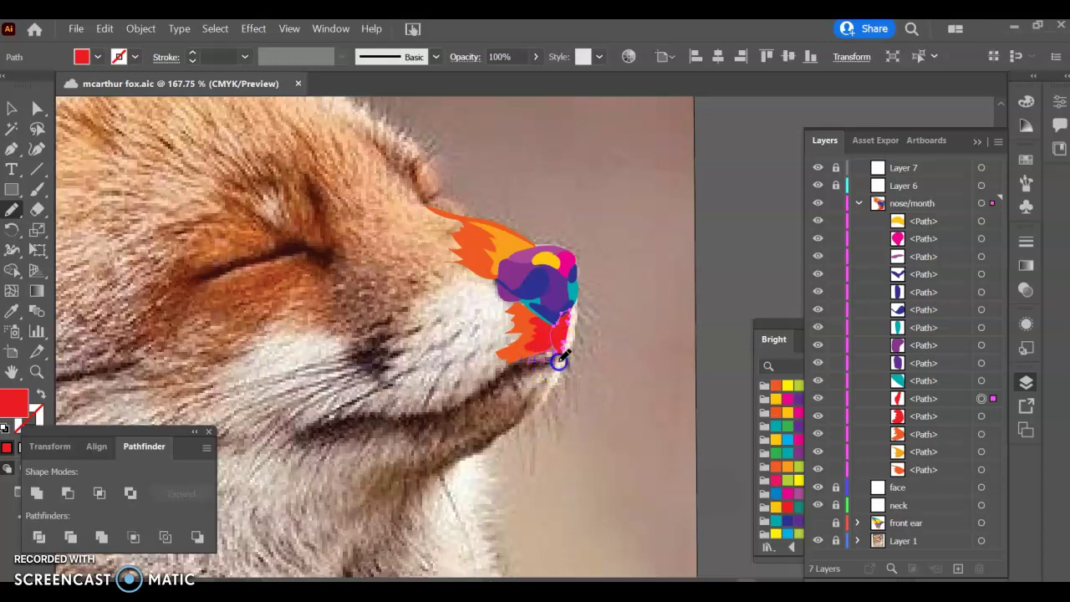
mouse_move(562, 356)
left_mouse_down()
mouse_move(535, 359)
mouse_move(569, 316)
left_mouse_up()
key("ctrl+s")
Step: Draw a small flat oval at the front of the mouth below the red fur, fill it with magenta, and save
left_click(5, 209)
left_click_drag(539, 365, 553, 365)
left_click_drag(547, 361, 530, 356)
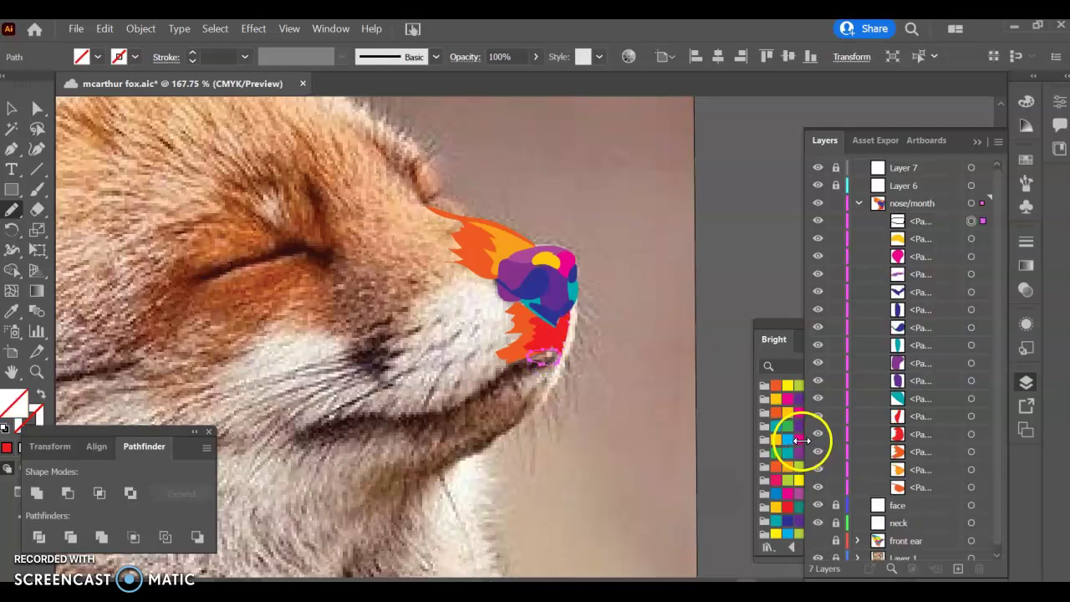
left_click(788, 500)
left_click(787, 495)
left_click(789, 496)
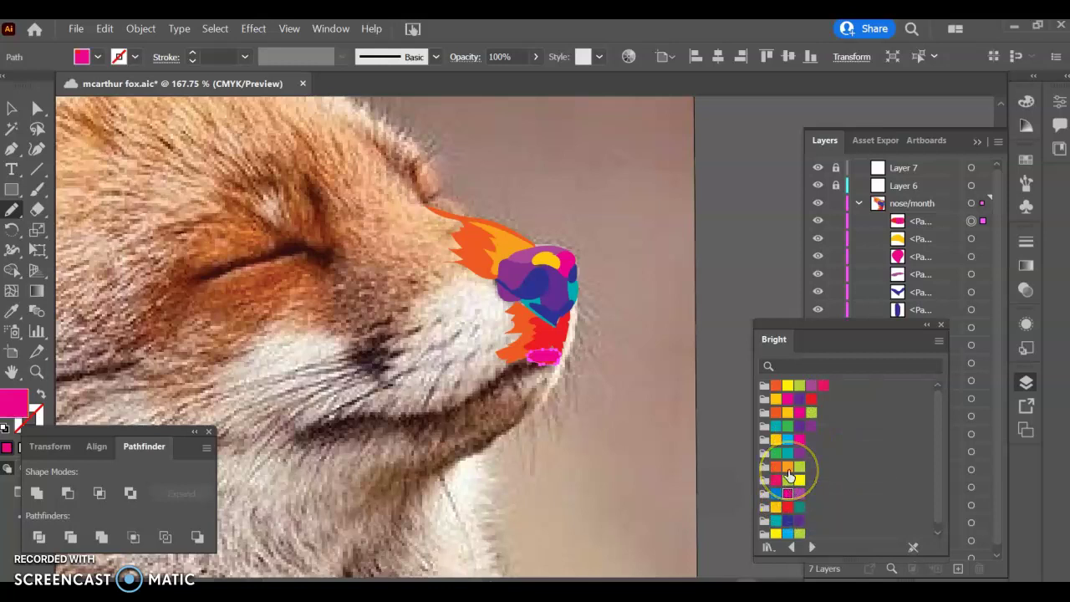
left_click(927, 325)
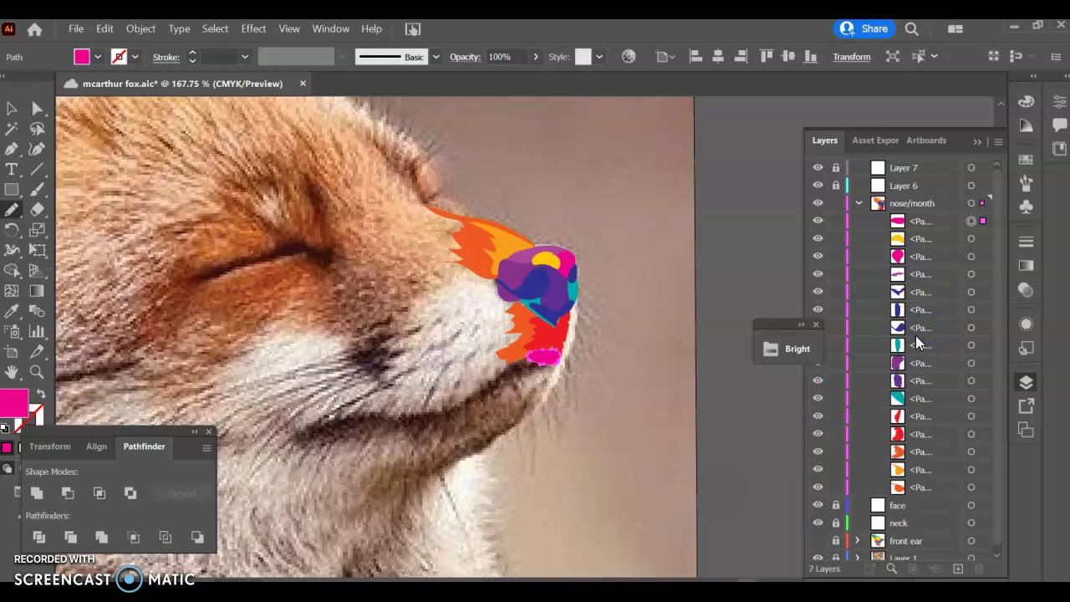
key("ctrl+s")
Step: Move the magenta oval slightly toward the front of the mouth so it lines up with the red fur
left_click(12, 108)
left_click(544, 358)
mouse_move(548, 359)
left_mouse_down()
mouse_move(549, 348)
mouse_move(563, 366)
left_mouse_up()
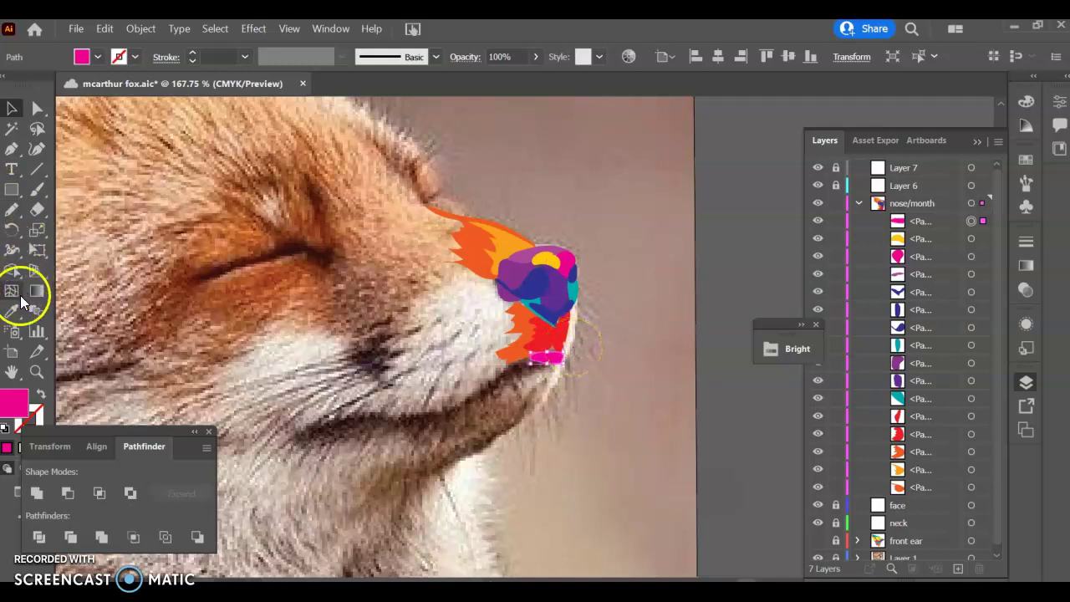
Step: Draw a large jagged fur shape on the cheek behind the nose and mouth, fill it with lime green, and send it to the bottom of nose/month
left_click(8, 210)
mouse_move(468, 290)
left_mouse_down()
mouse_move(494, 281)
mouse_move(494, 270)
mouse_move(502, 284)
left_mouse_up()
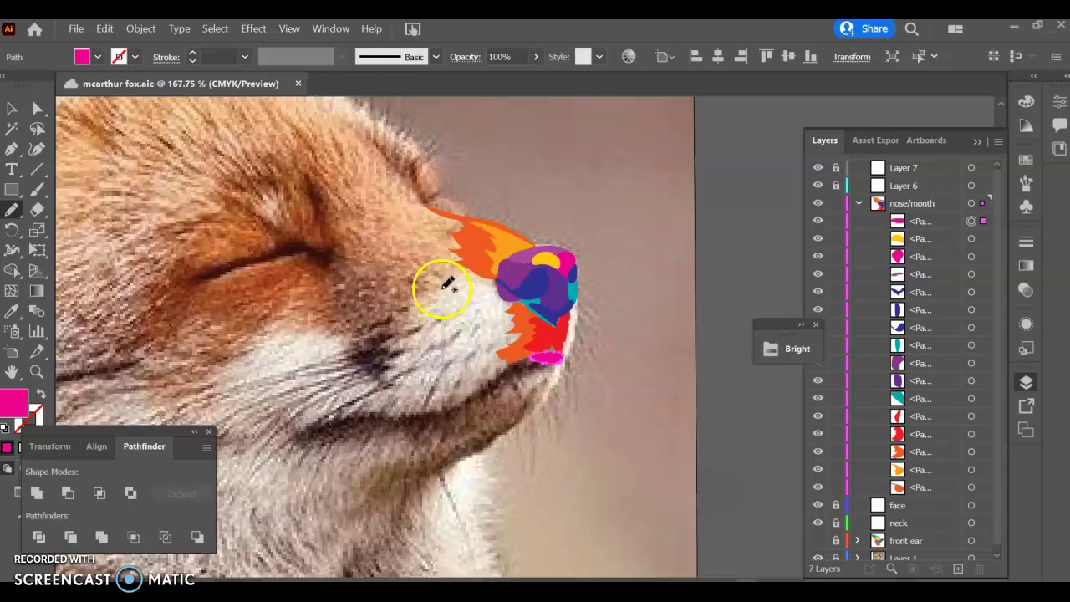
mouse_move(442, 288)
left_mouse_down()
mouse_move(509, 289)
mouse_move(528, 324)
mouse_move(516, 355)
mouse_move(461, 399)
mouse_move(453, 389)
mouse_move(481, 350)
mouse_move(452, 361)
mouse_move(468, 340)
mouse_move(440, 344)
mouse_move(465, 328)
mouse_move(431, 334)
mouse_move(448, 316)
mouse_move(416, 317)
mouse_move(441, 306)
mouse_move(422, 297)
mouse_move(457, 283)
left_mouse_up()
key("ctrl+s")
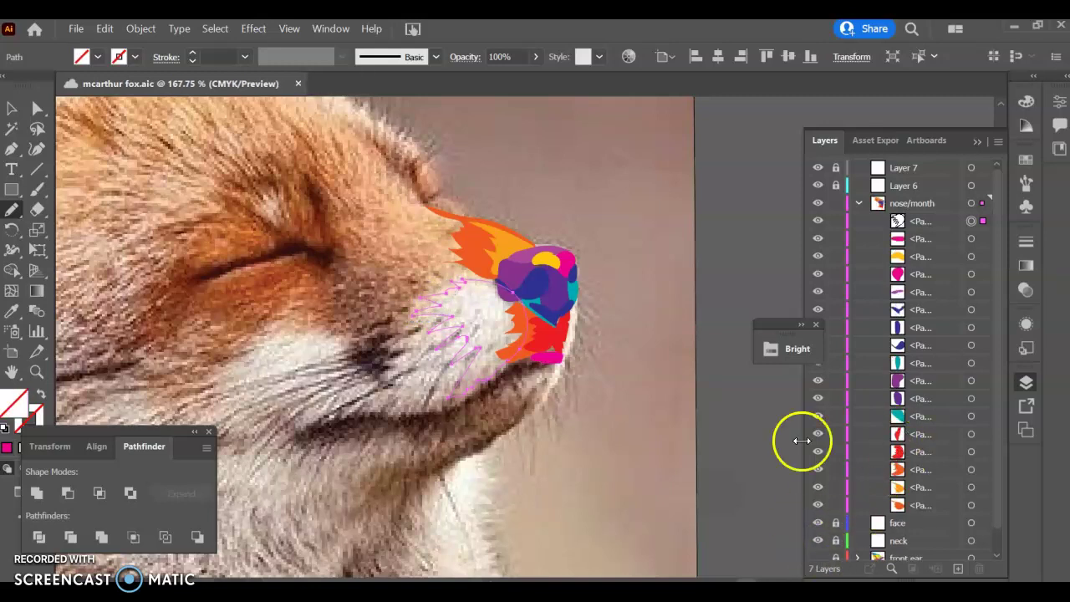
left_click(791, 346)
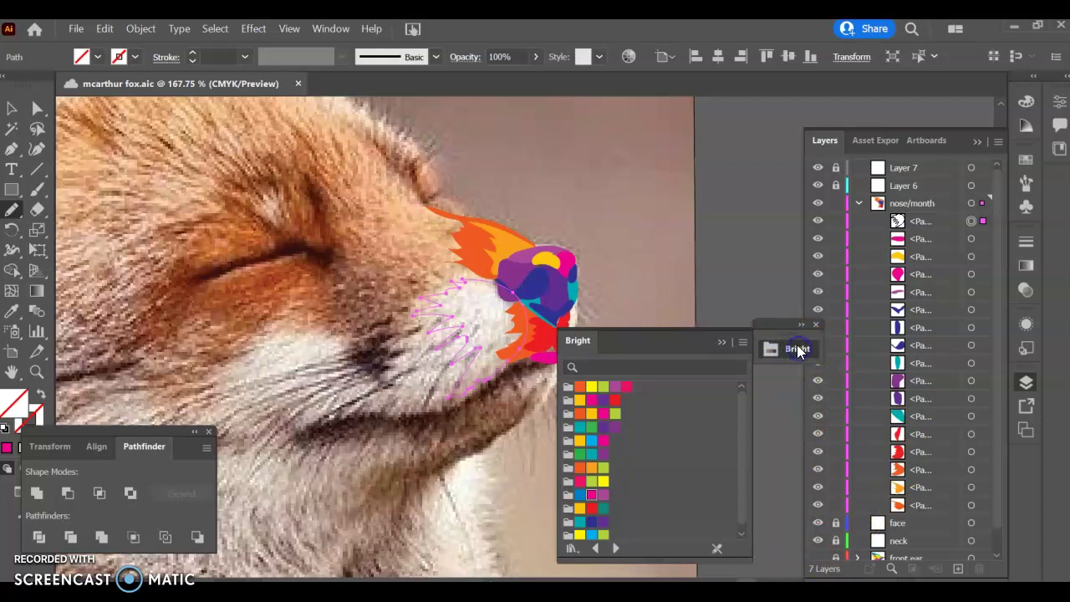
left_click(615, 413)
left_click_drag(666, 344, 715, 338)
left_click_drag(946, 221, 926, 517)
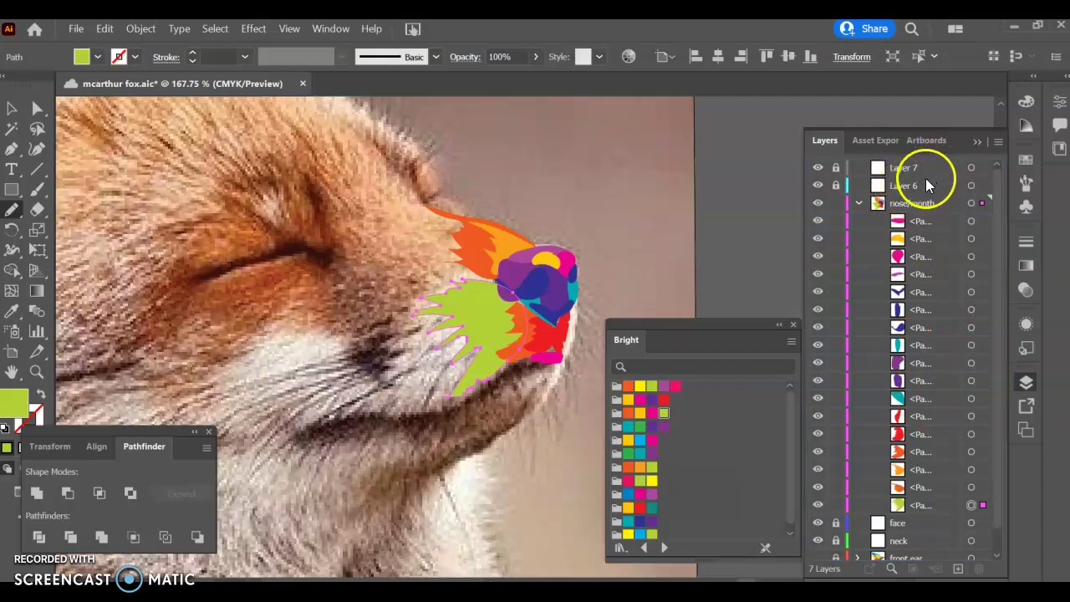
left_click(12, 209)
key("bracketleft")
key("bracketleft")
key("bracketleft")
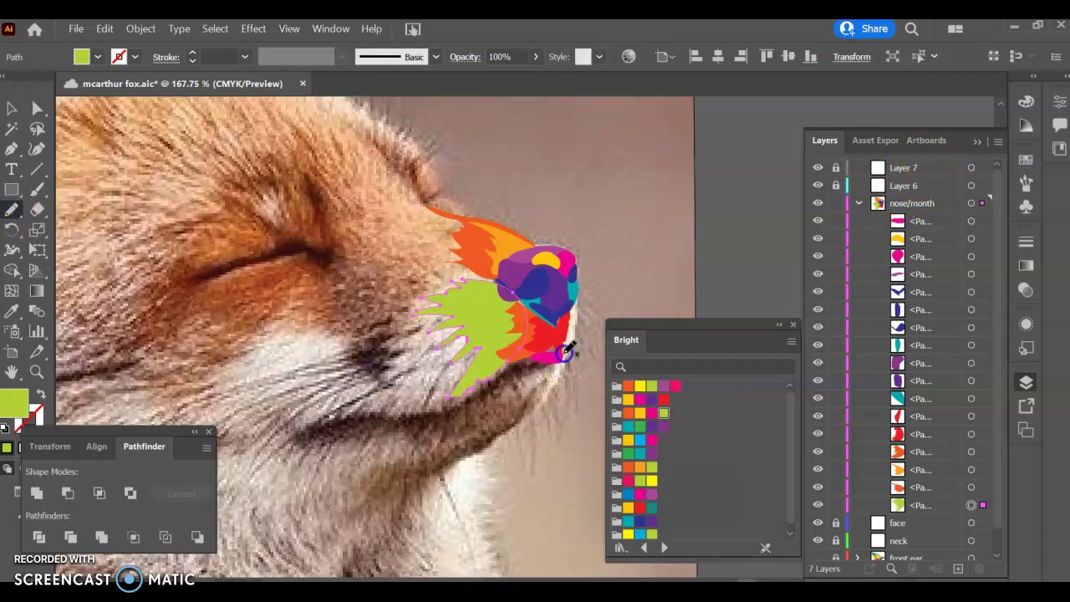
mouse_move(563, 360)
left_mouse_down()
mouse_move(534, 412)
mouse_move(553, 389)
left_mouse_up()
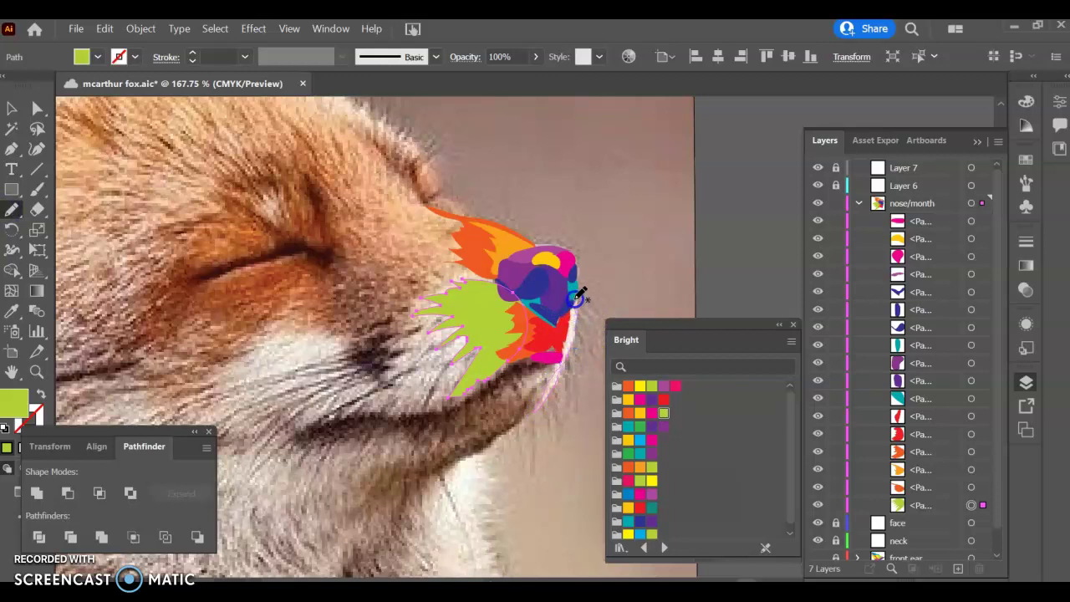
mouse_move(579, 311)
left_mouse_down()
mouse_move(582, 303)
mouse_move(575, 322)
left_mouse_up()
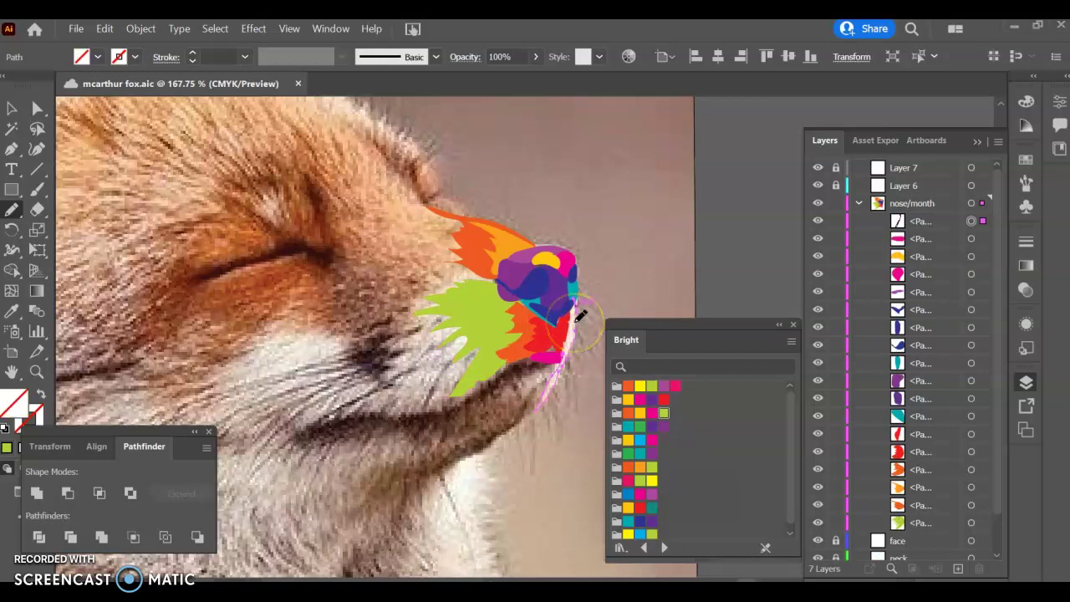
left_click(579, 329, "ctrl")
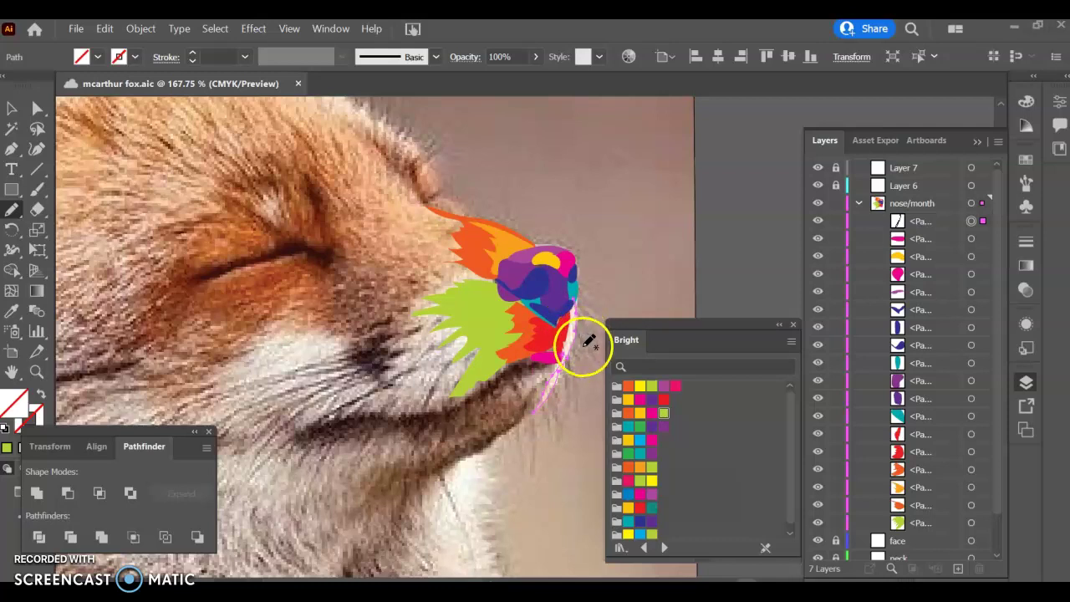
mouse_move(593, 352)
left_mouse_down()
mouse_move(591, 370)
mouse_move(593, 361)
left_mouse_up()
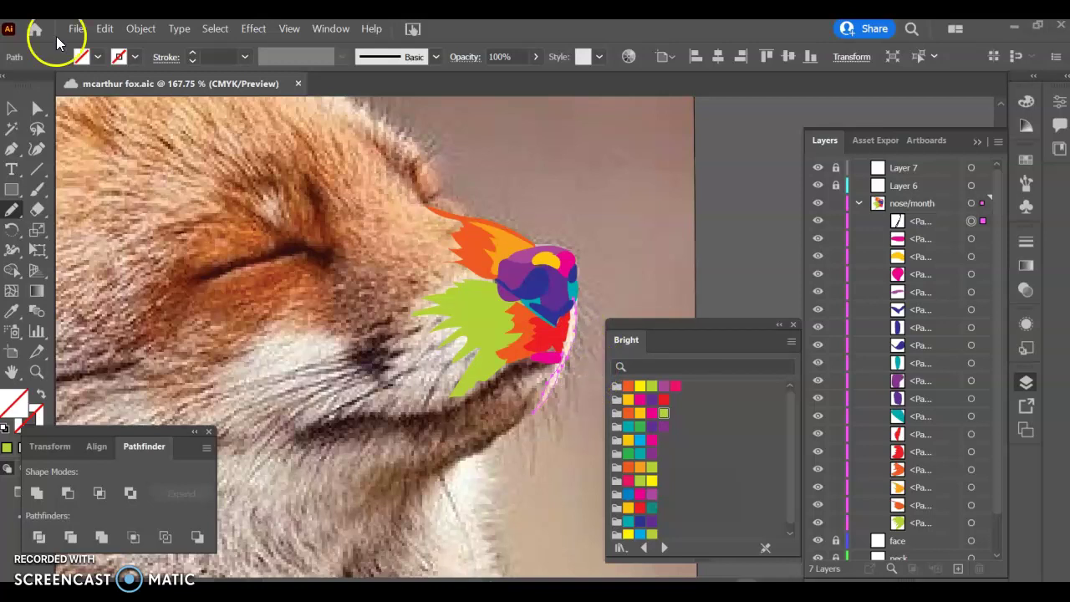
left_click(104, 28)
left_click(120, 48)
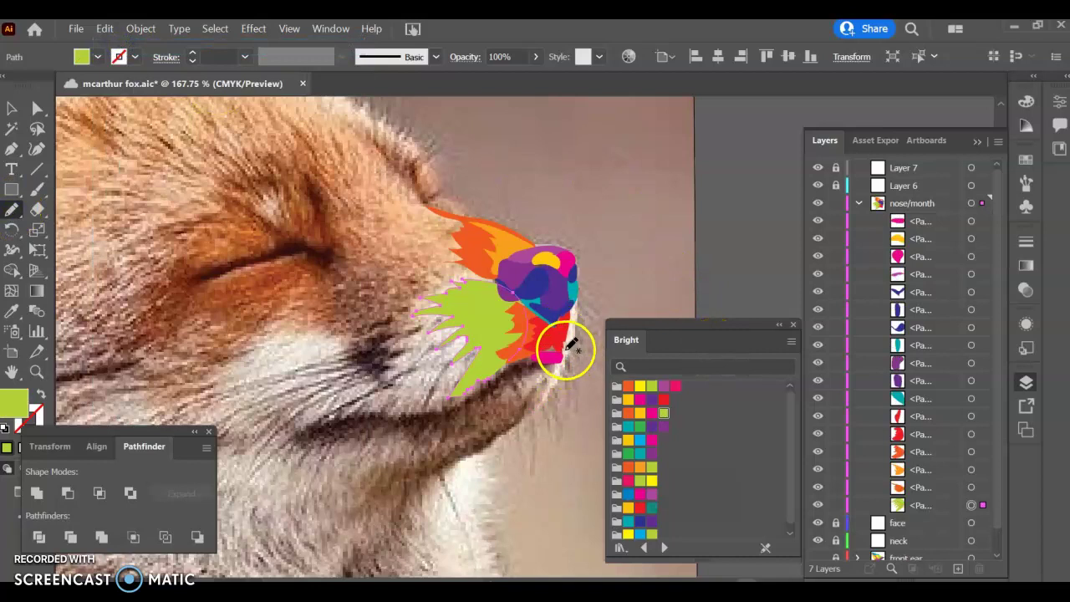
Step: Draw a thin strip along the muzzle's front edge from nose to mouth, fill it with red-orange, and stack it just above the lime green fur
mouse_move(576, 351)
left_mouse_down()
mouse_move(576, 298)
mouse_move(565, 348)
left_mouse_up()
left_click(634, 422)
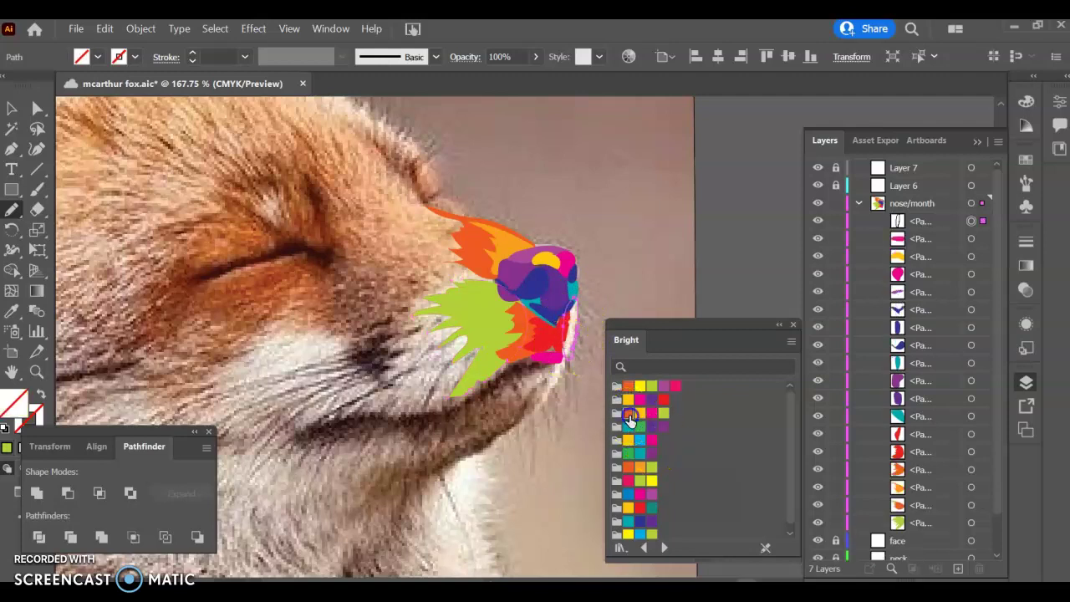
left_click(927, 224)
left_click_drag(930, 228, 925, 509)
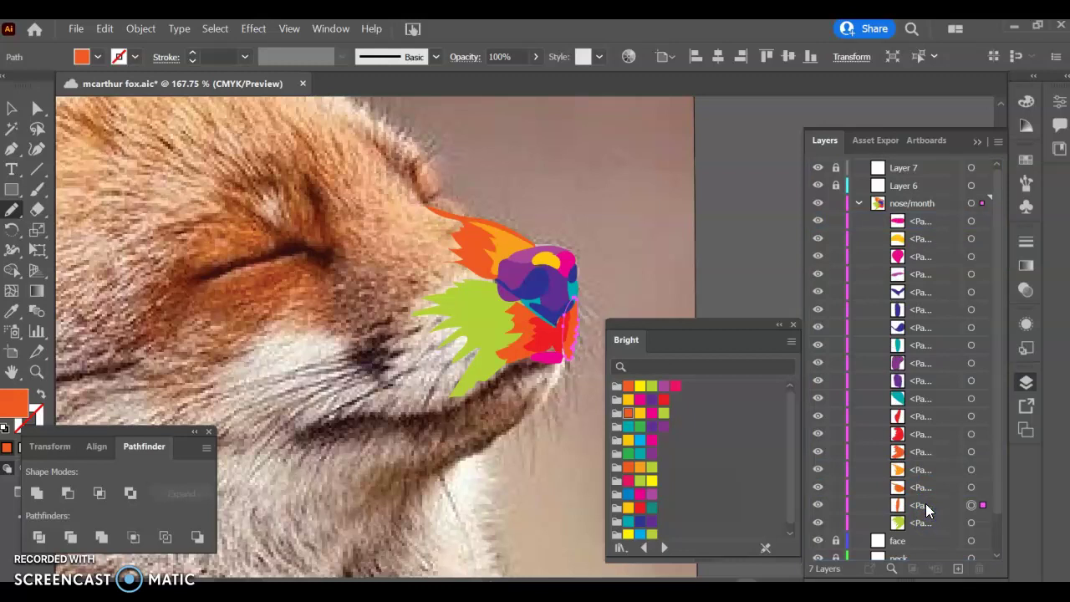
Step: Draw a long wavy shape along the mouth line from front to corner, fill it with purple, and stack it below the lime green fur
left_click(19, 214)
mouse_move(523, 373)
left_mouse_down()
mouse_move(540, 353)
mouse_move(528, 364)
mouse_move(530, 354)
mouse_move(548, 367)
mouse_move(520, 358)
left_mouse_up()
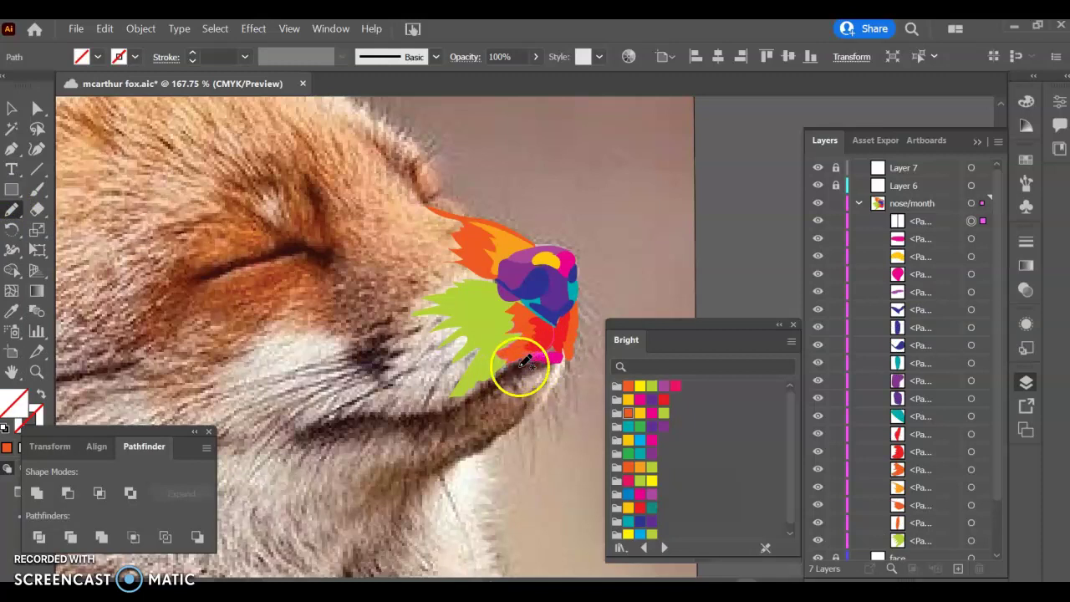
left_click(520, 360)
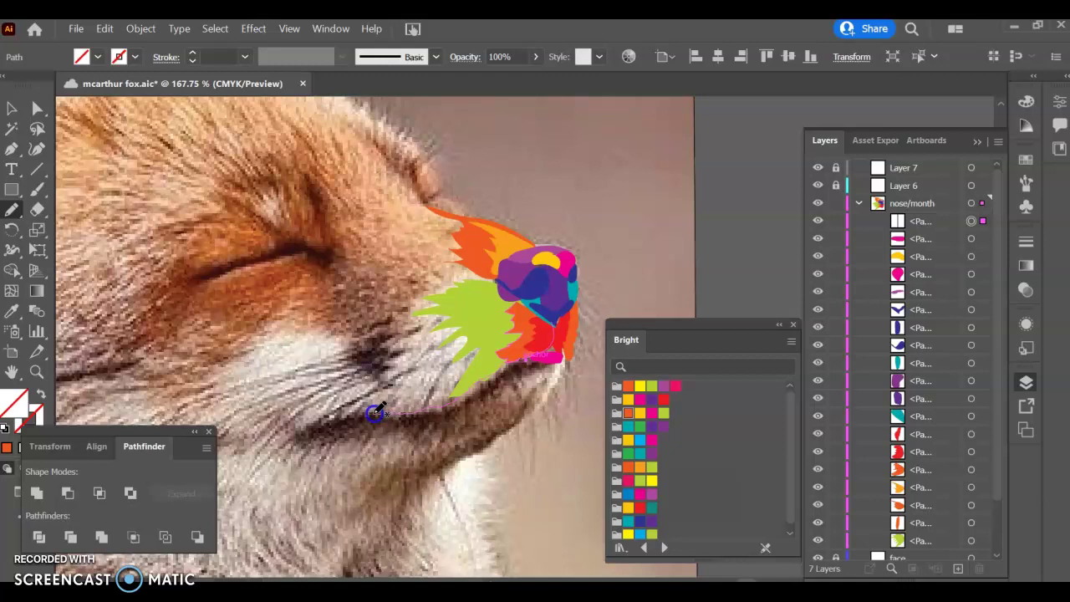
mouse_move(320, 422)
left_mouse_down()
mouse_move(303, 434)
mouse_move(323, 430)
left_mouse_up()
left_click_drag(397, 423, 496, 386)
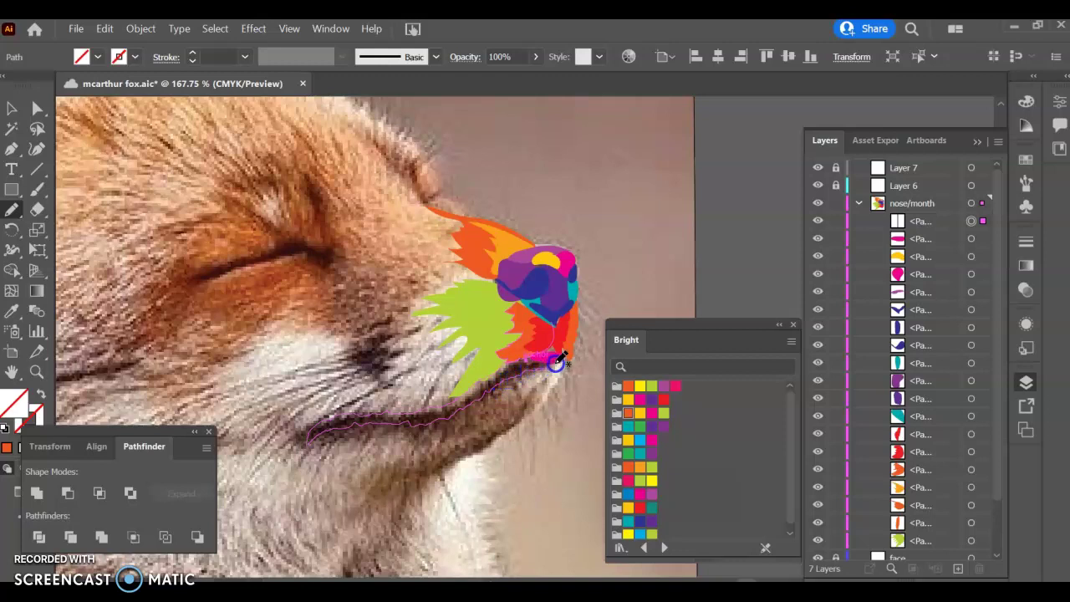
left_click_drag(519, 356, 518, 357)
left_click(652, 399)
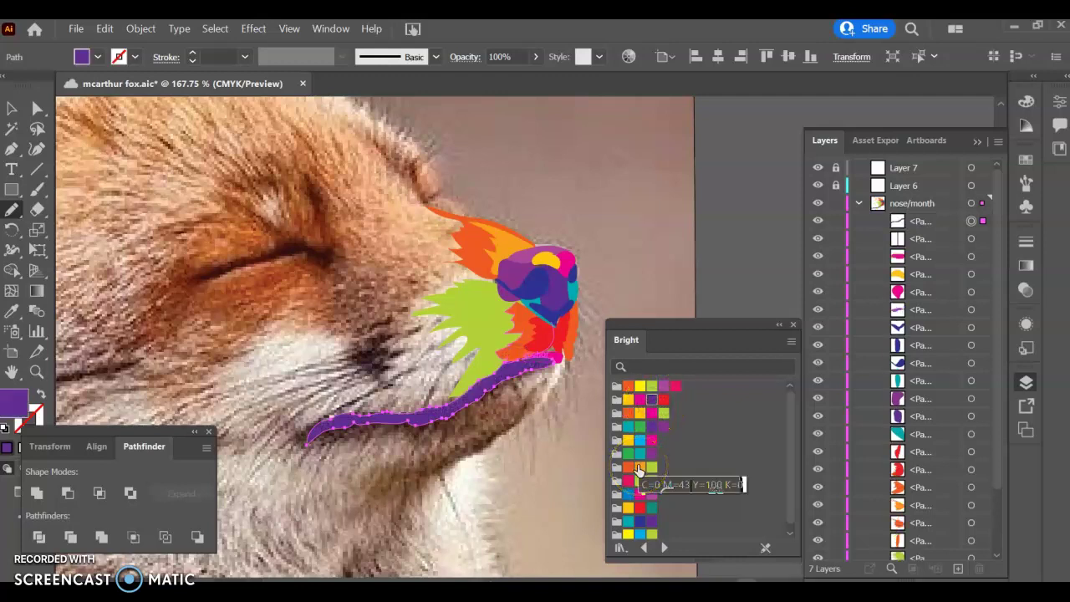
left_click_drag(936, 220, 922, 518)
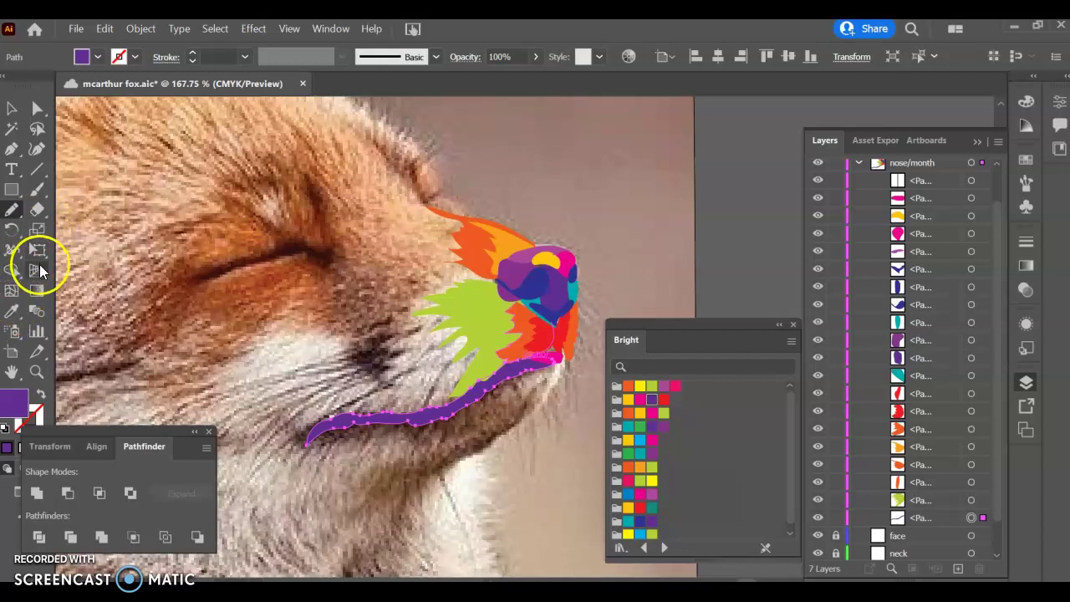
Step: Save, draw a jagged fur strip along the underside of the mouth line, fill it with lighter purple, and send it to the bottom of nose/month
left_click(8, 214)
key("ctrl+s")
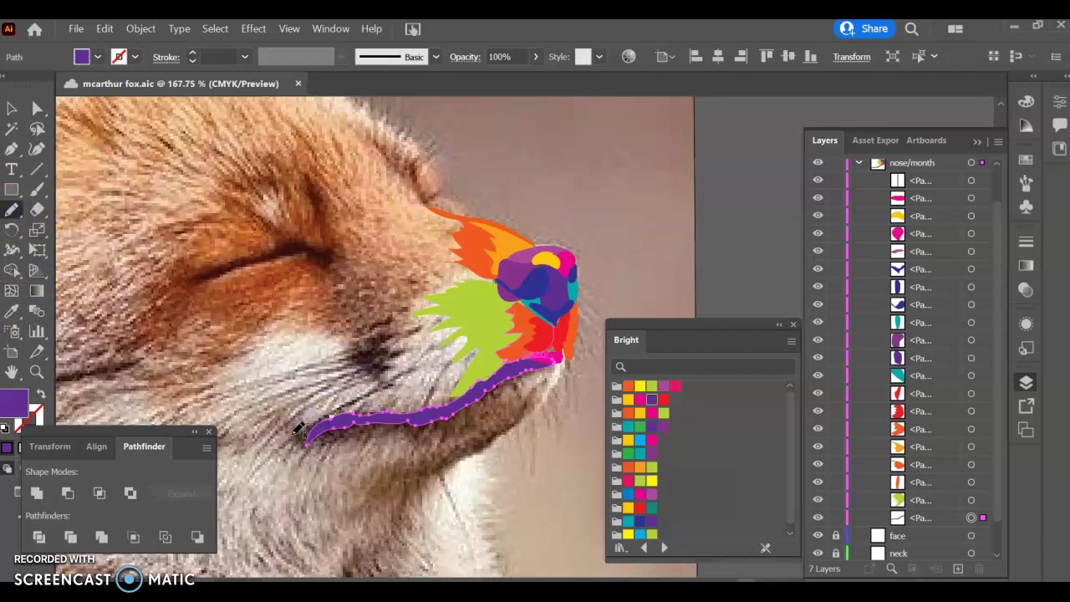
mouse_move(312, 447)
left_mouse_down()
mouse_move(393, 428)
mouse_move(417, 443)
mouse_move(556, 360)
left_mouse_up()
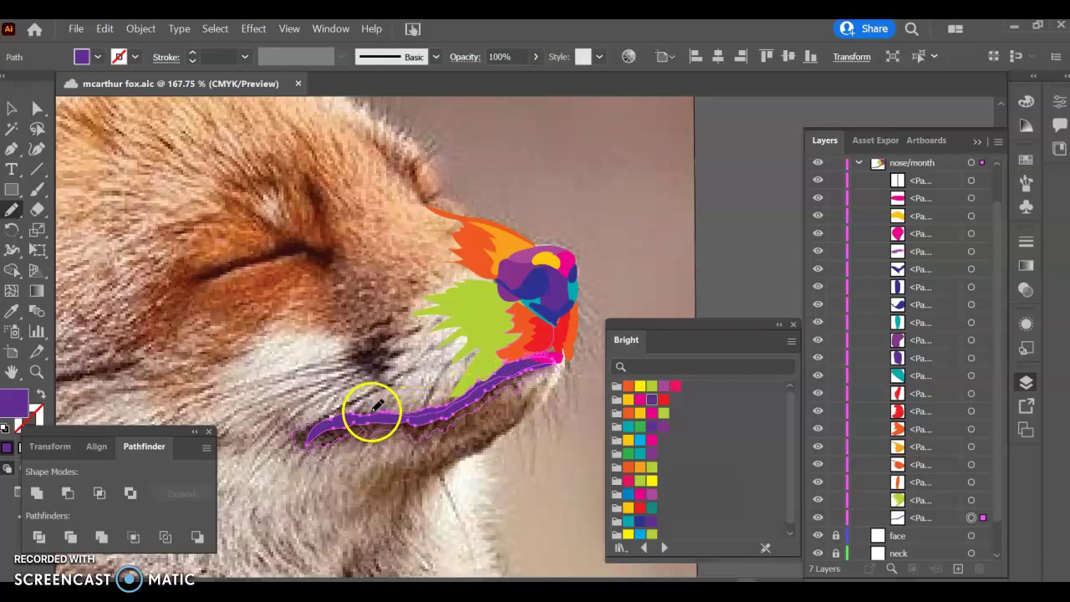
left_click_drag(334, 413, 310, 428)
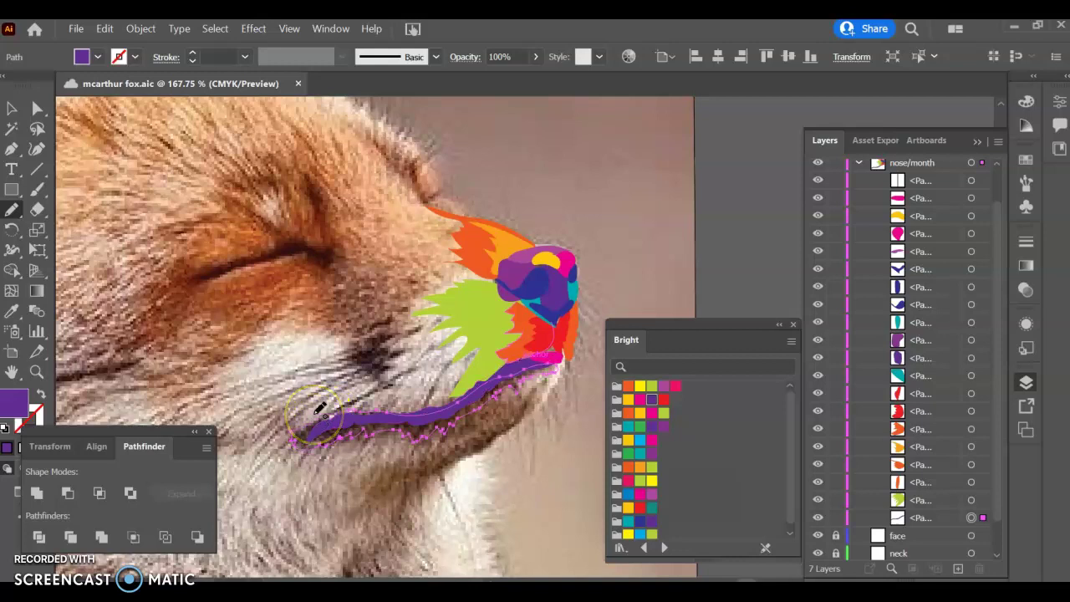
left_click(648, 426)
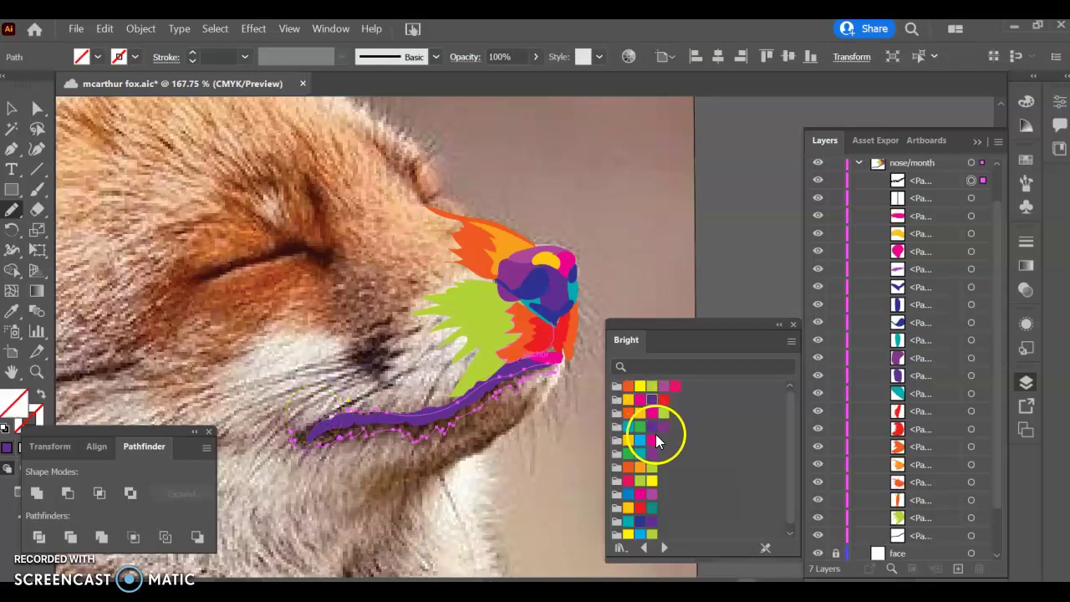
left_click(651, 453)
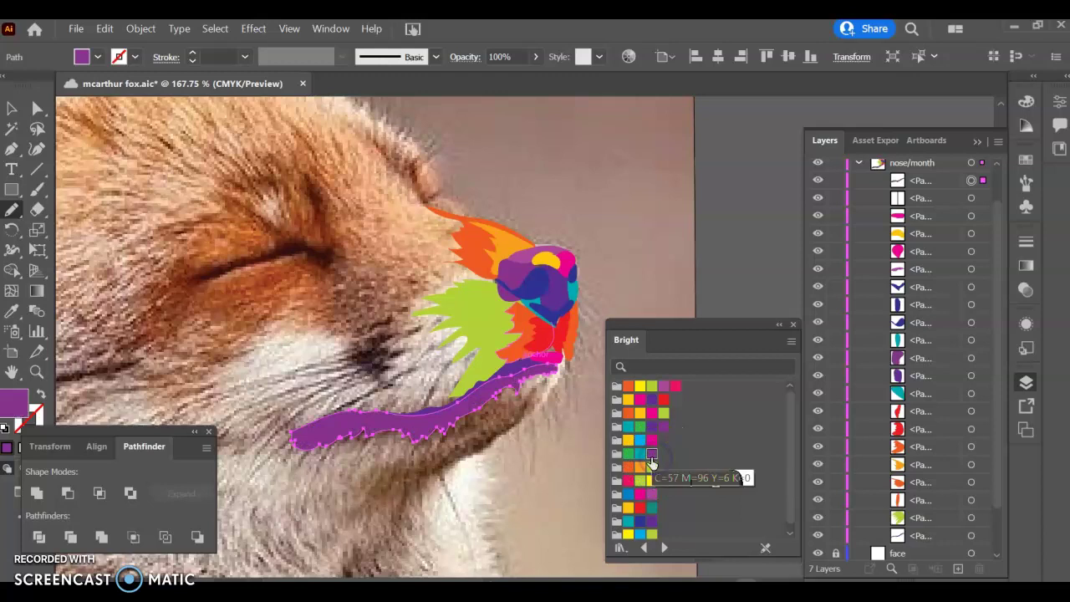
left_click_drag(941, 183, 934, 544)
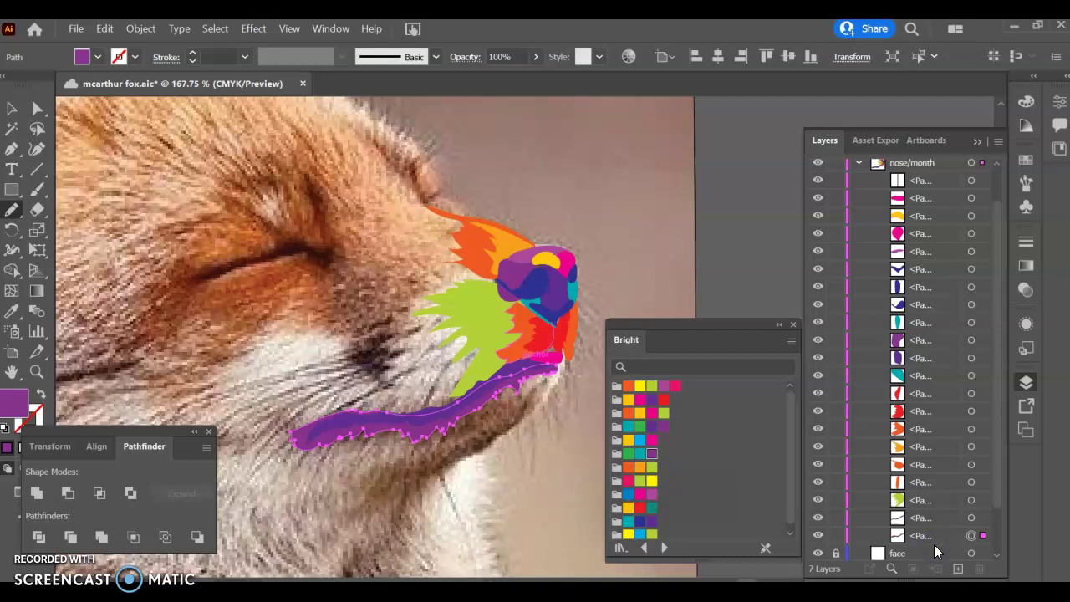
Step: Draw a narrow fur shape down the chin's front edge, fill it with lime green, send it to the bottom of nose/month, and save
left_click(10, 215)
left_click_drag(543, 384, 535, 383)
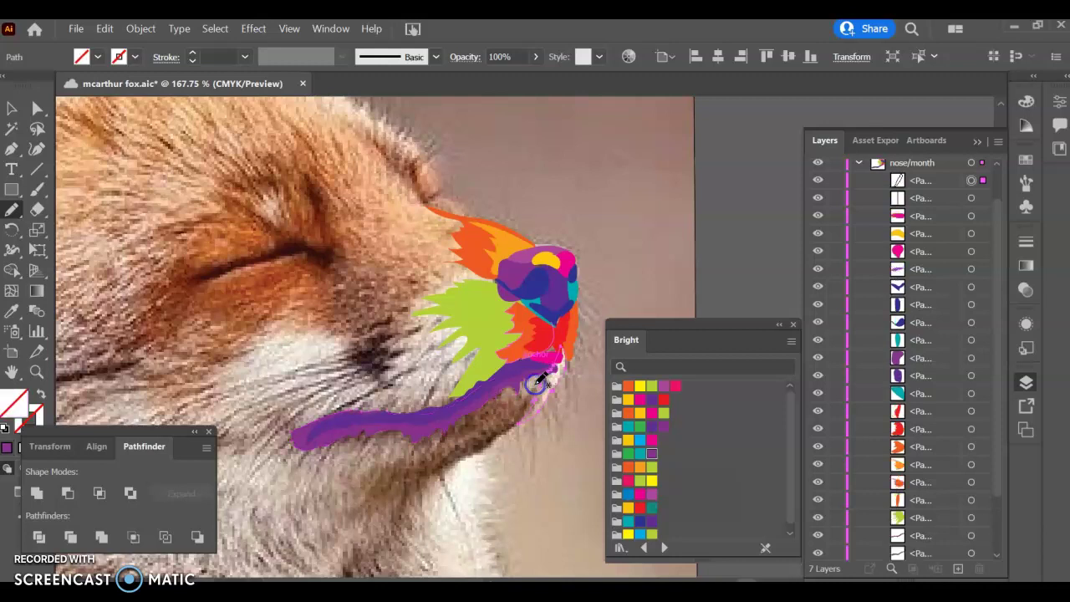
left_click(663, 412)
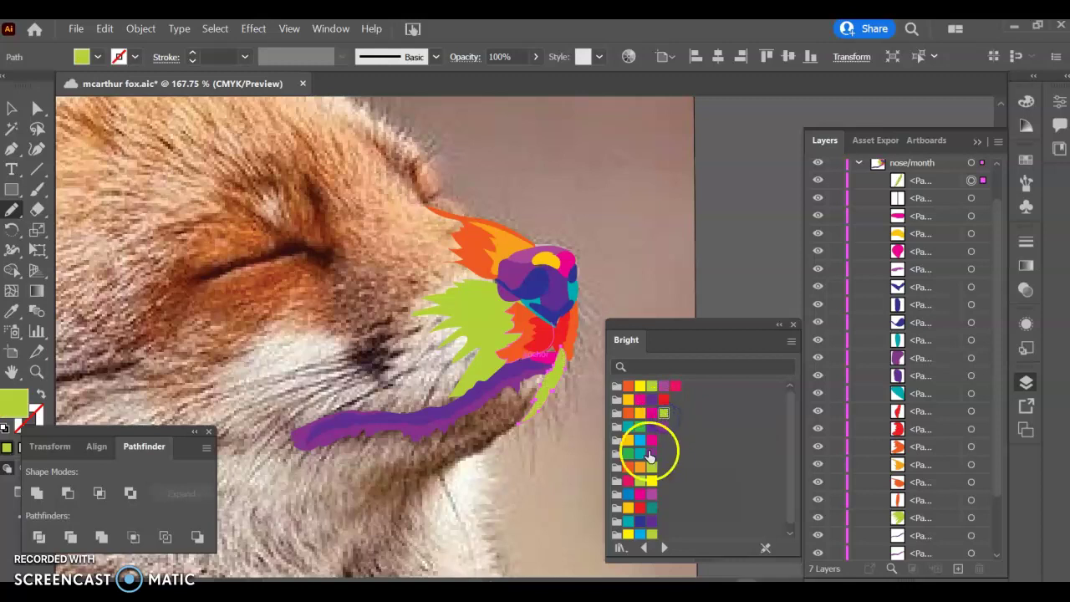
left_click(948, 180)
left_click_drag(949, 264, 936, 544)
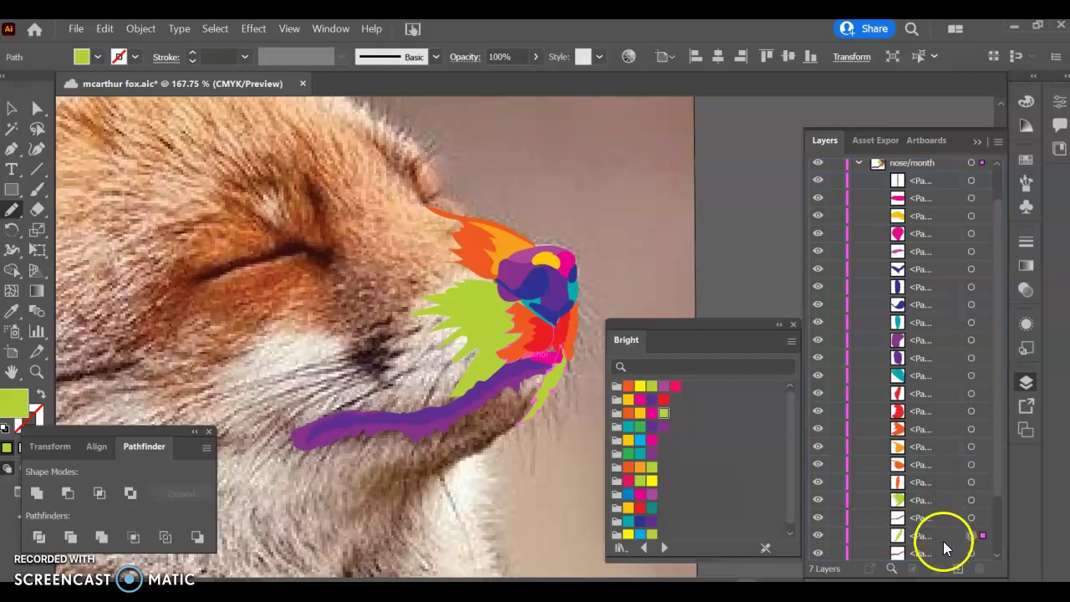
scroll(937, 530, "down", 3)
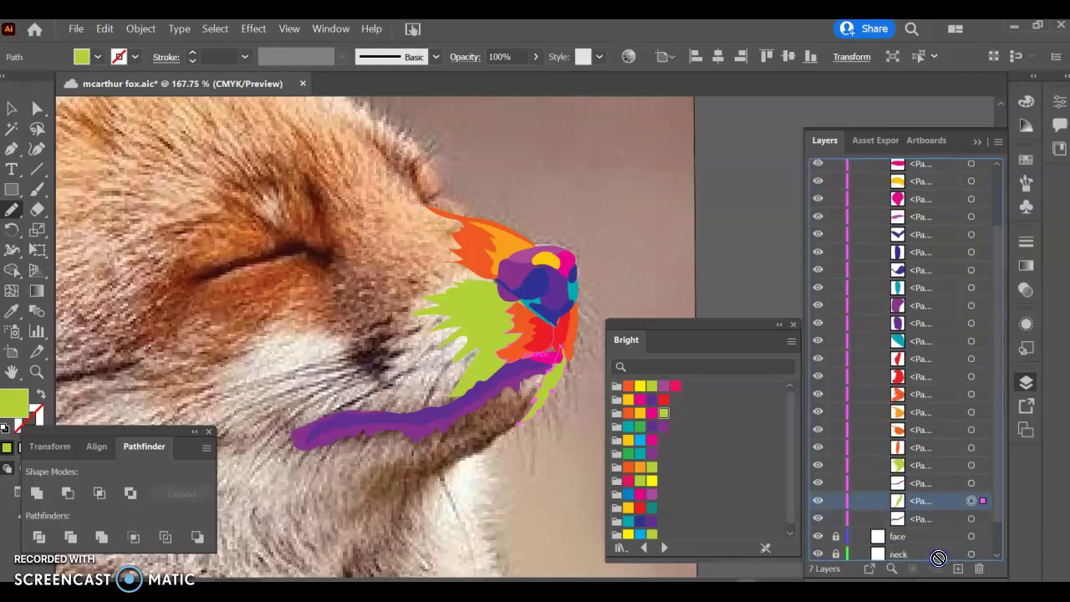
left_click_drag(939, 503, 946, 483)
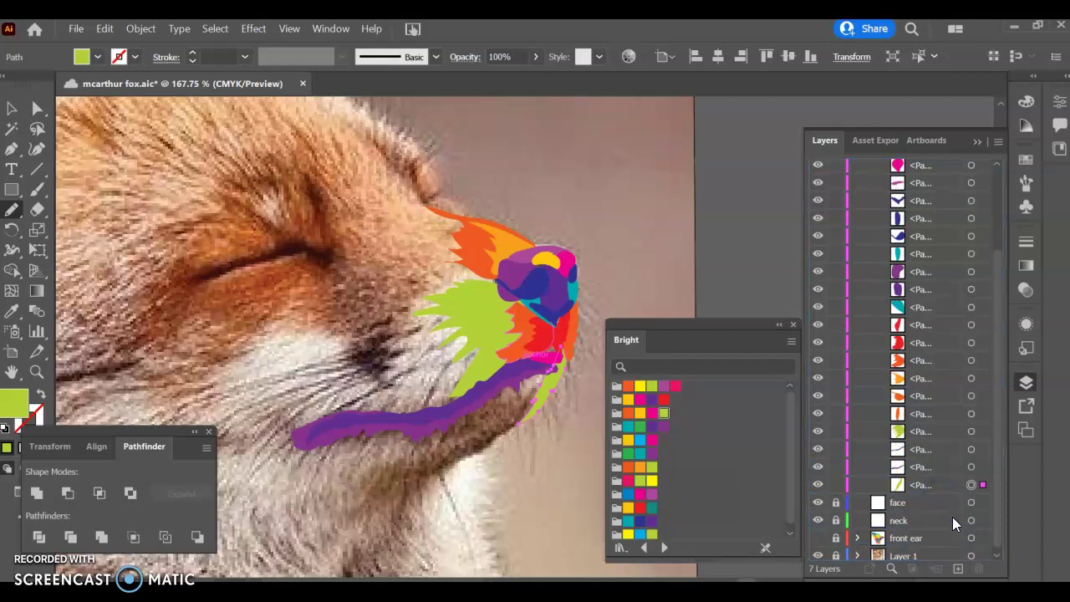
left_click(996, 469)
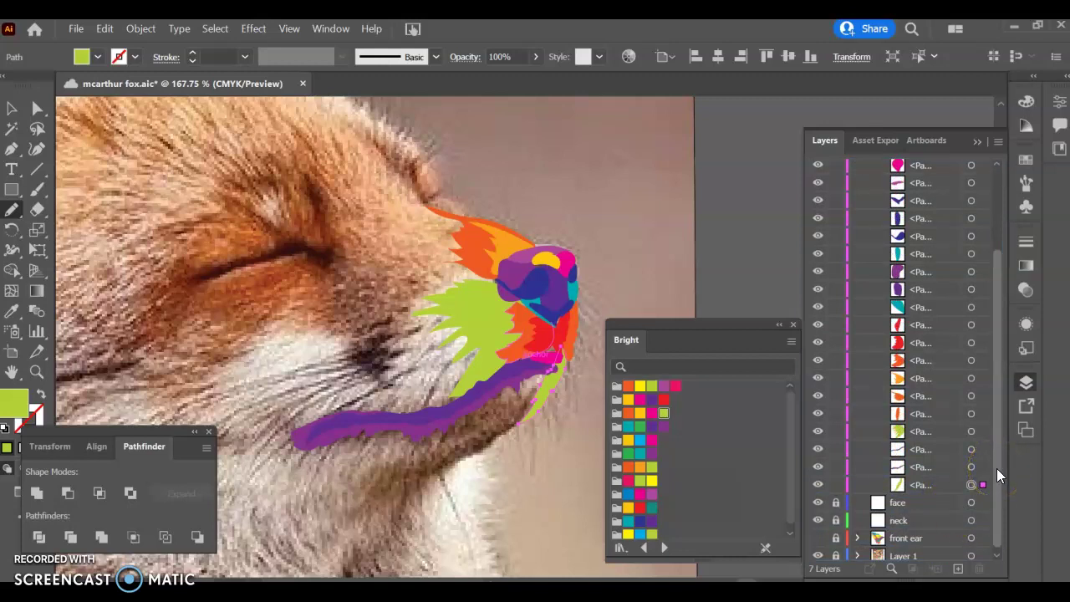
key("ctrl+s")
left_click_drag(672, 160, 666, 193)
key("ctrl+z")
key("ctrl+z")
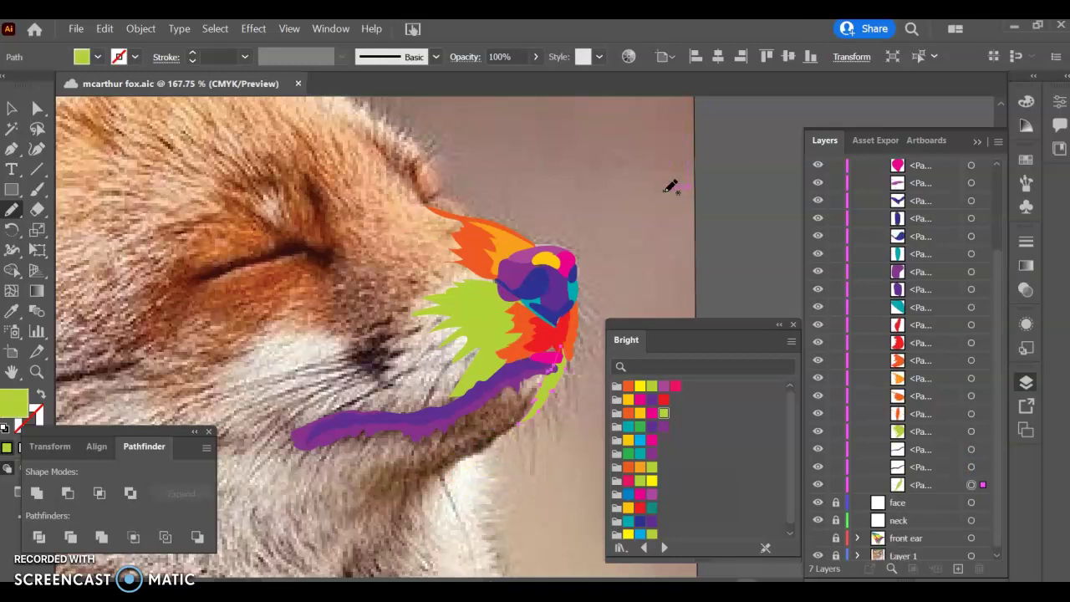